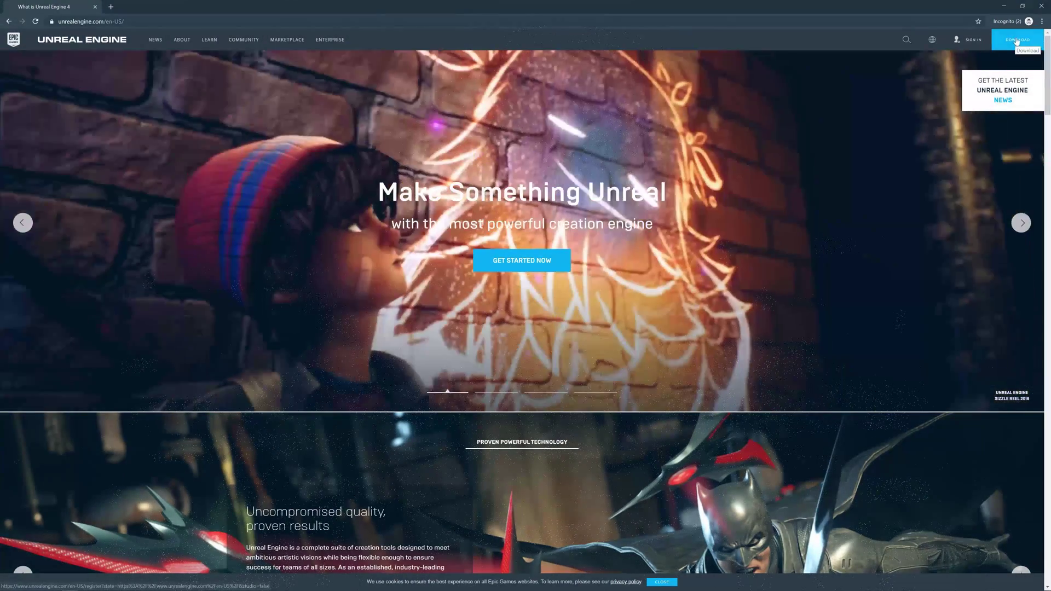
Sign in to an Epic account with stay-signed-in off, then install the Epic Games Launcher from EpicInstaller.
left_click(1017, 40)
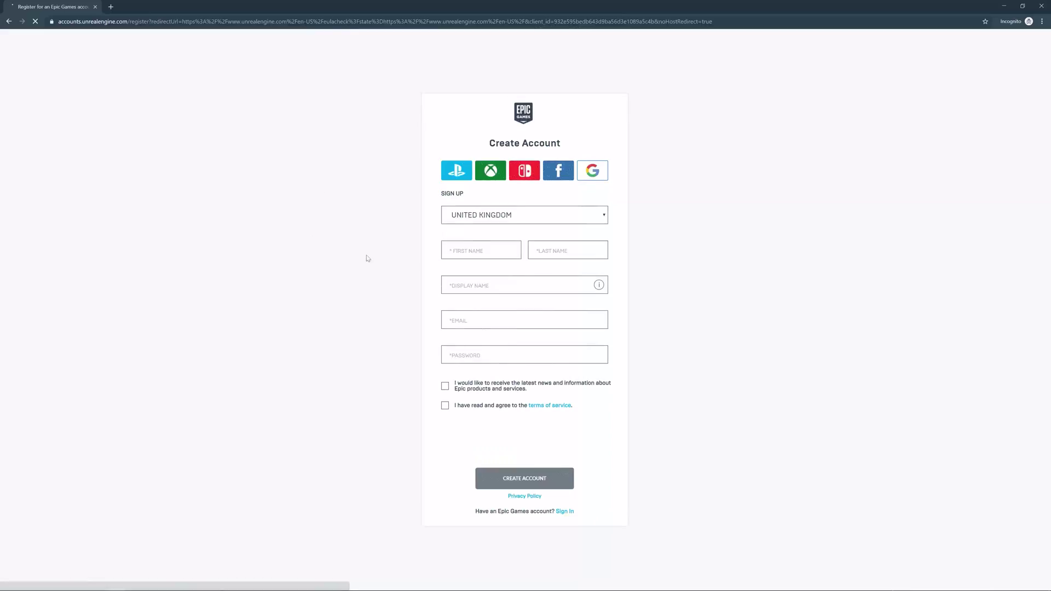
left_click(564, 512)
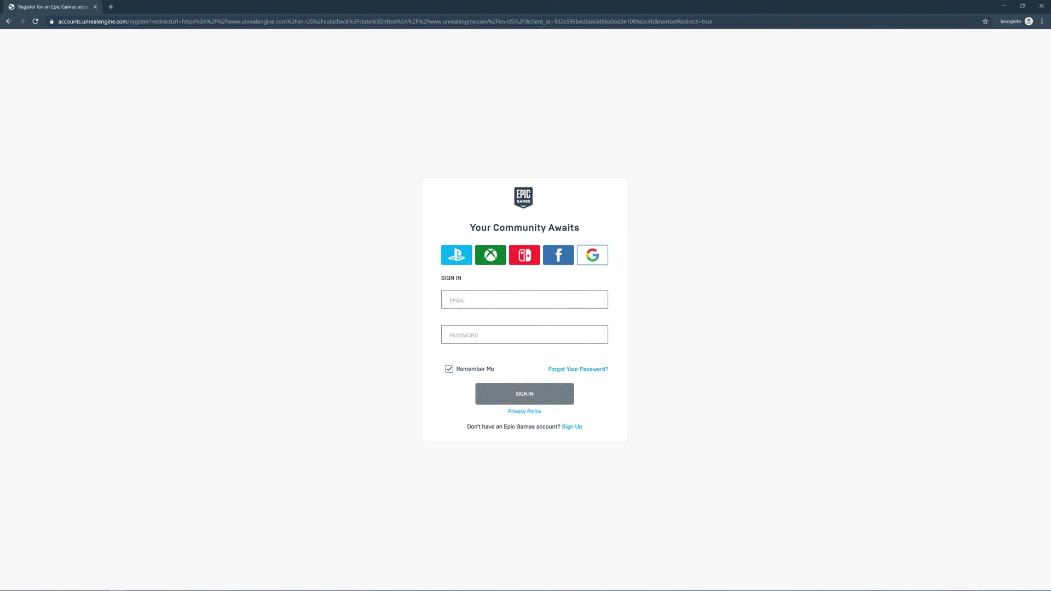
left_click(450, 370)
left_click(481, 295)
type("test")
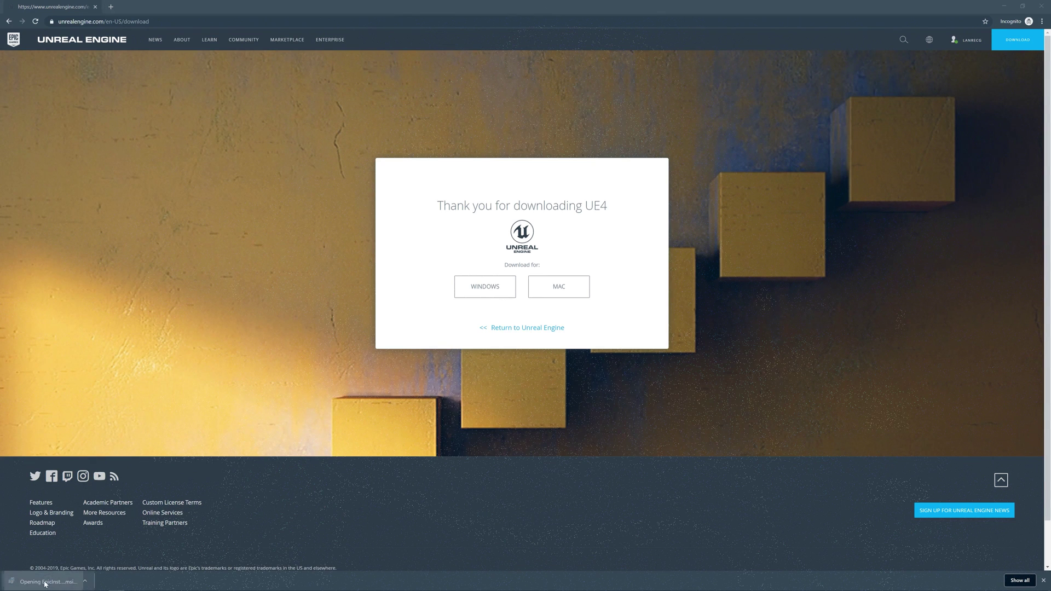
left_click(45, 581)
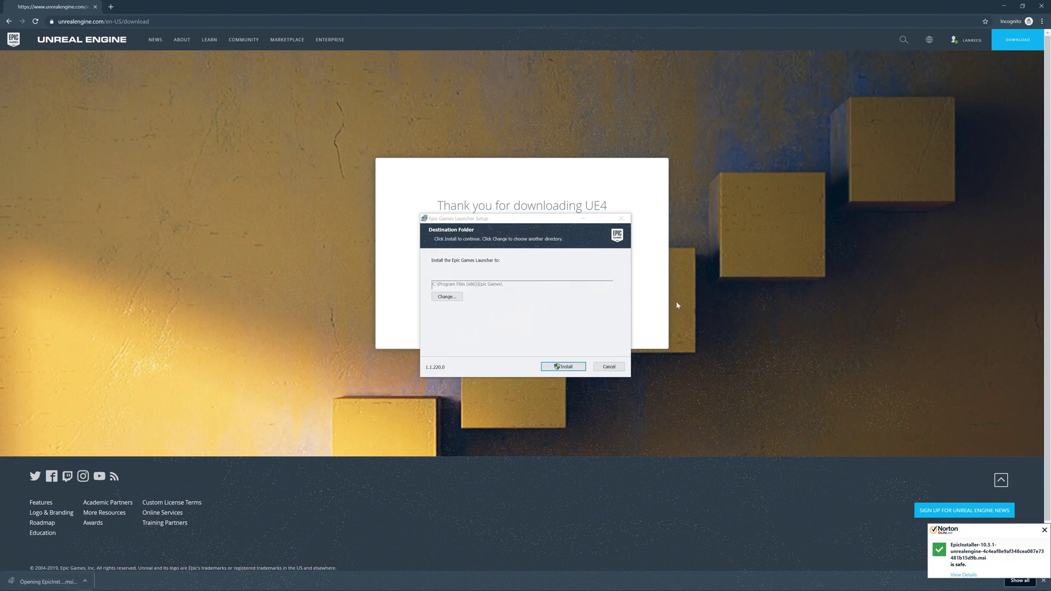
left_click(560, 366)
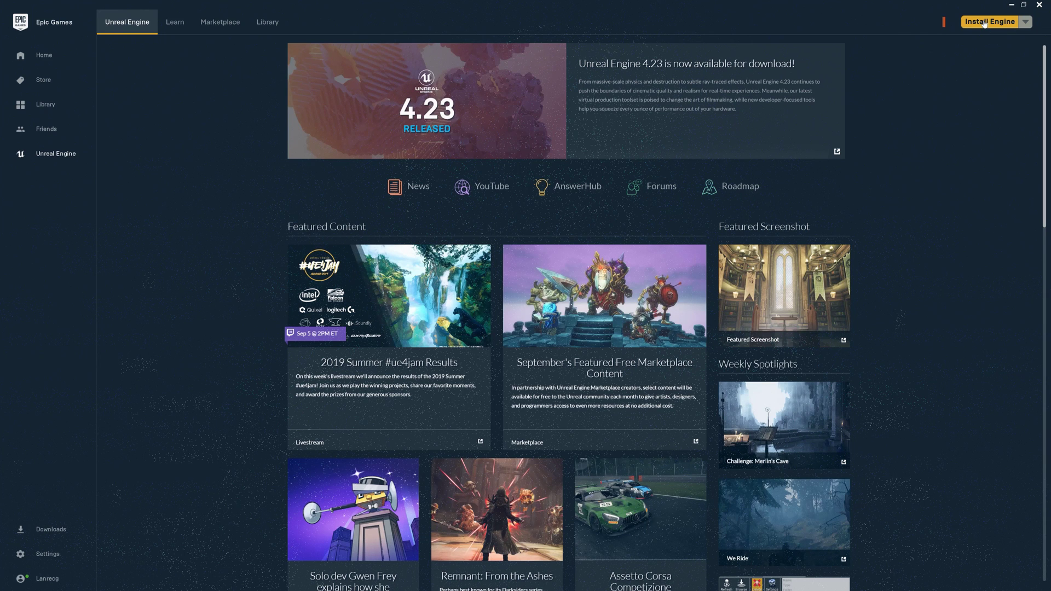
Install Unreal Engine 4.23.0 to the default C:\Program Files\Epic Games location.
left_click(984, 23)
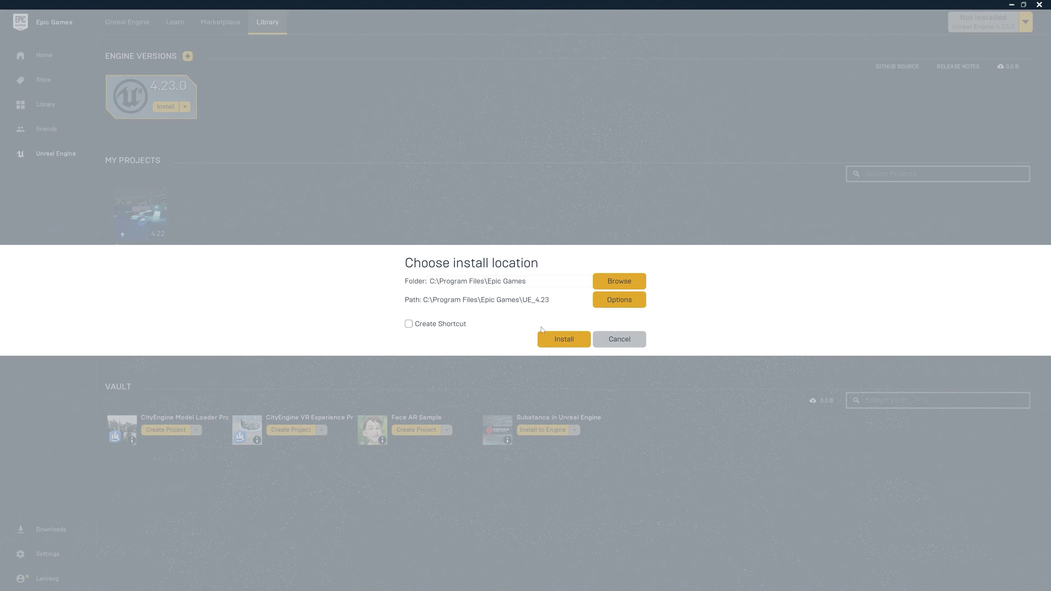
left_click(564, 339)
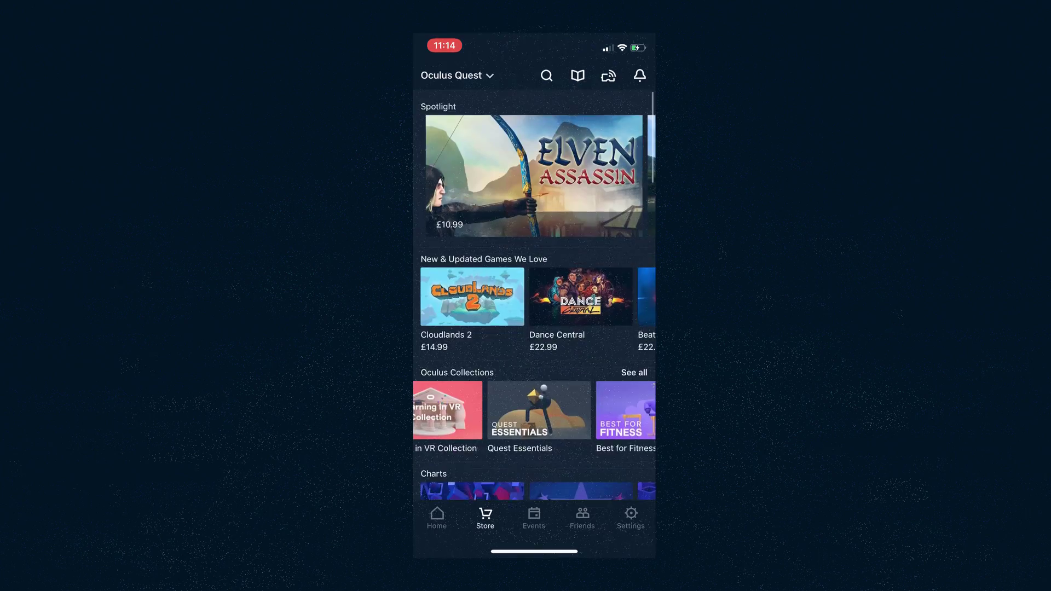
scroll(535, 301, "down", 10)
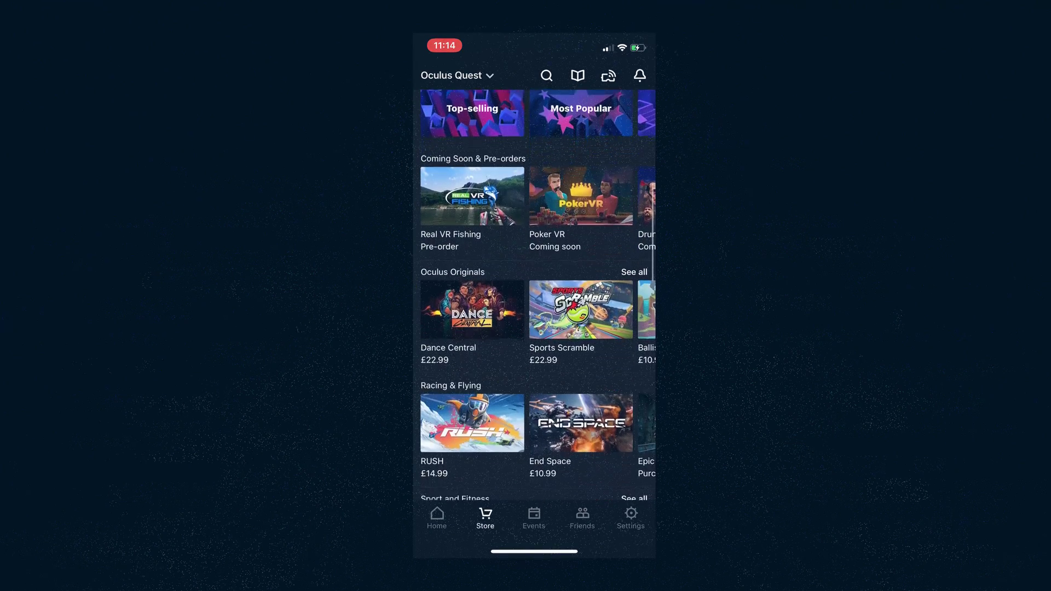
scroll(534, 301, "down", 6)
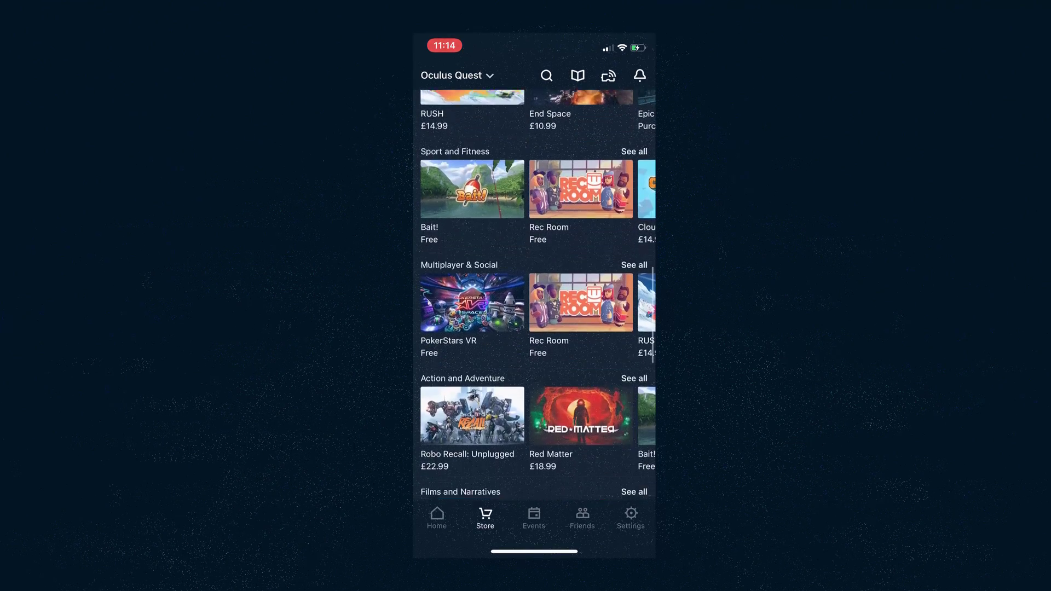
scroll(534, 301, "down", 7)
scroll(535, 301, "up", 5)
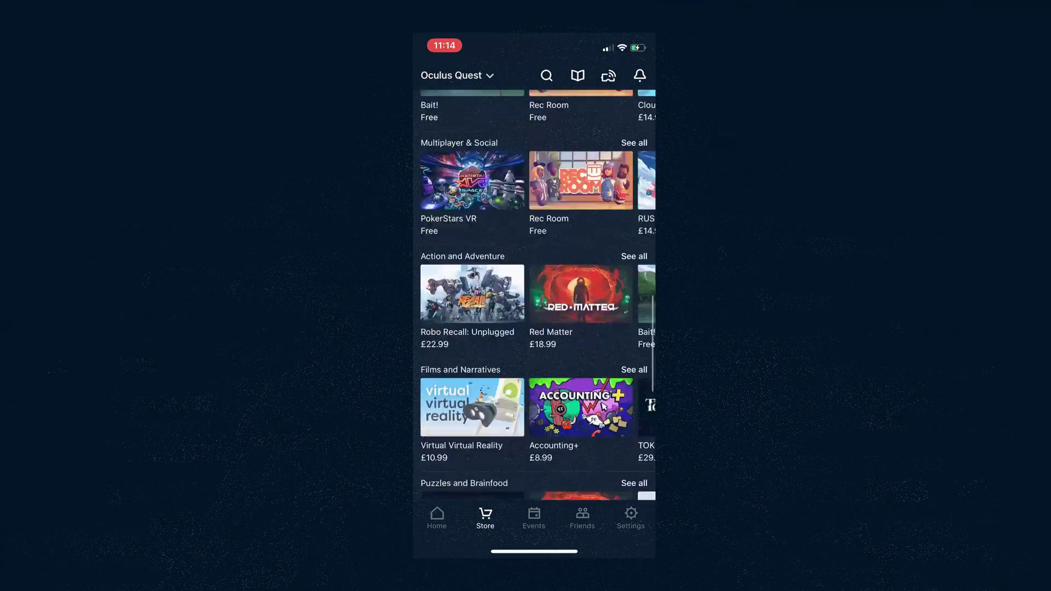
scroll(534, 301, "up", 10)
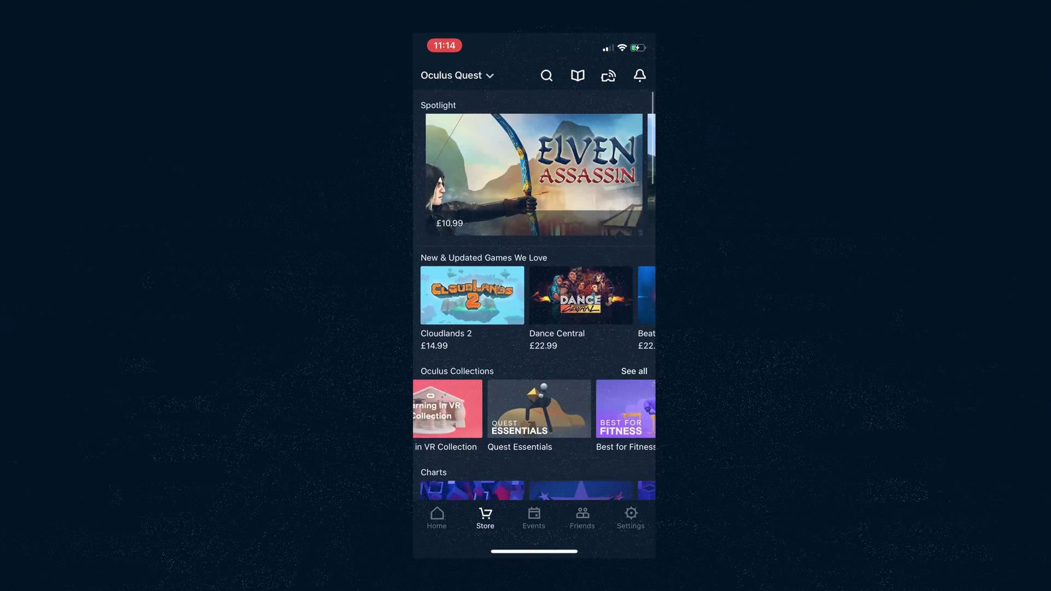
scroll(534, 301, "down", 2)
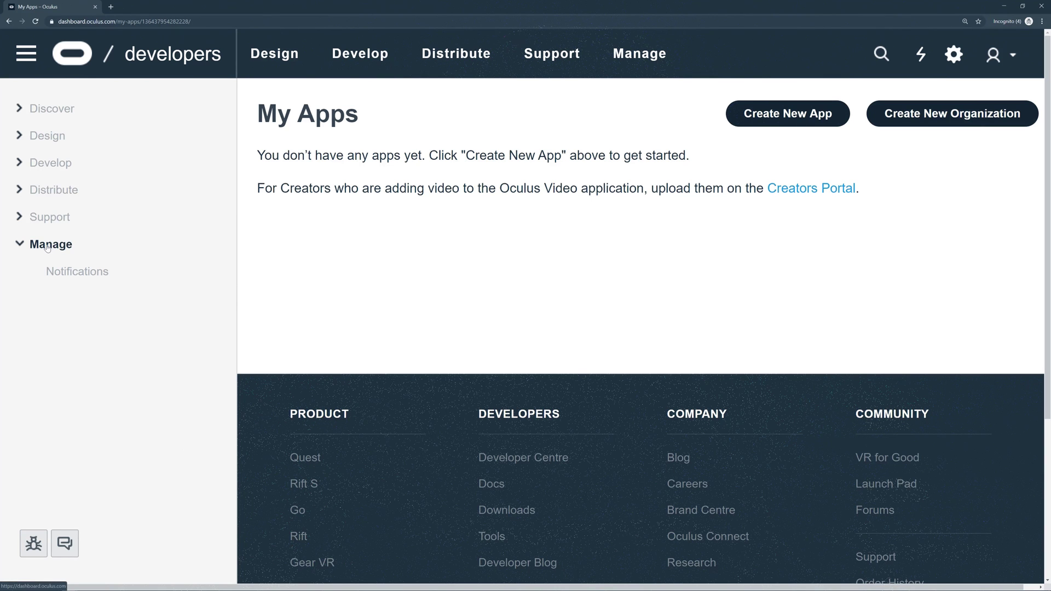
Create a developer organization with its legal name and acknowledgement, then agree to the Developer NDA.
left_click(958, 117)
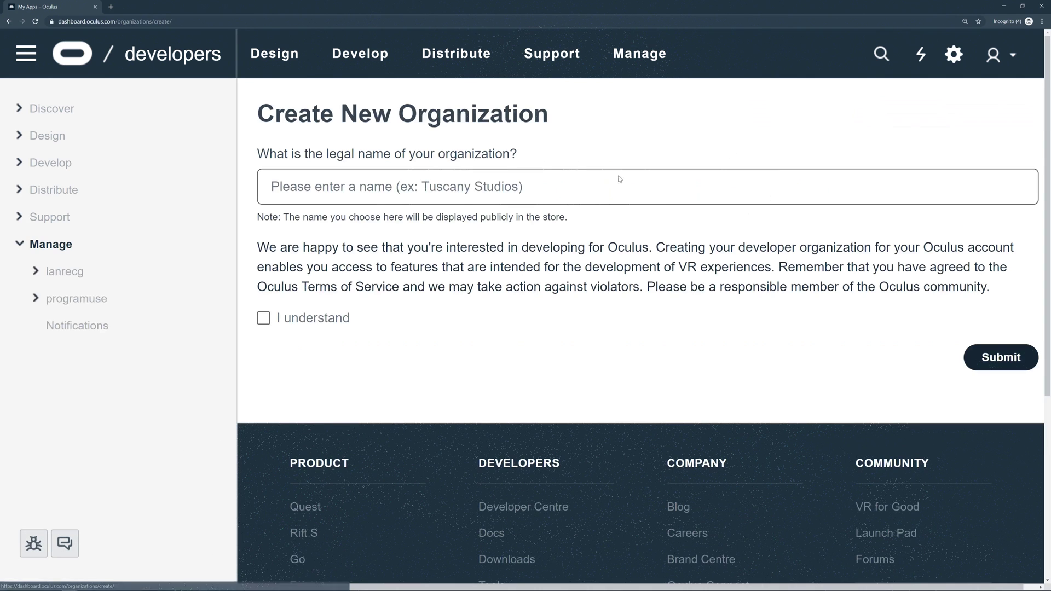
left_click(348, 187)
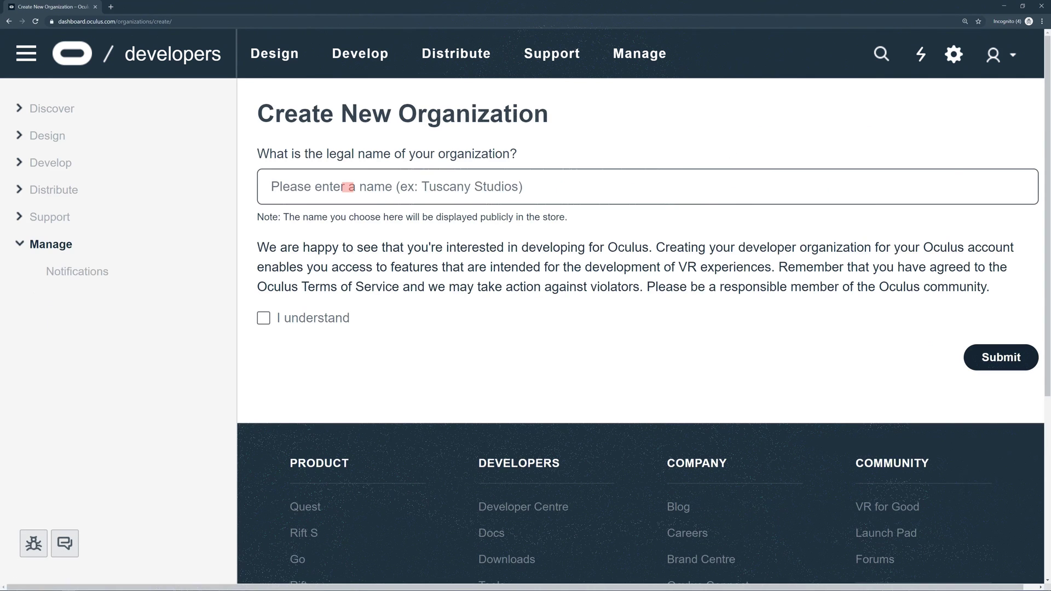
type("lanrecg")
key("Tab")
key("space")
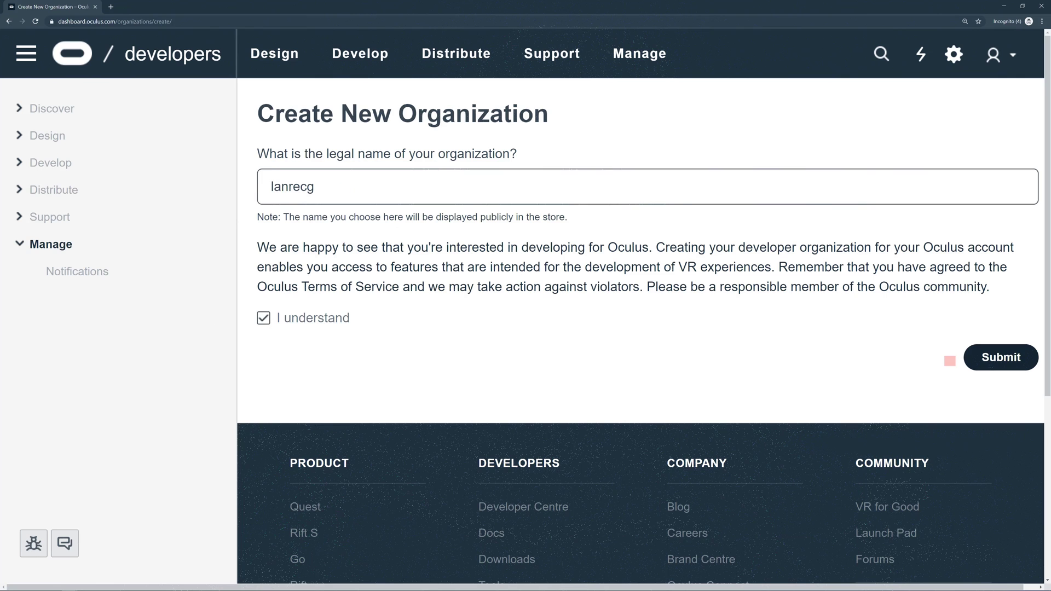
left_click(1008, 360)
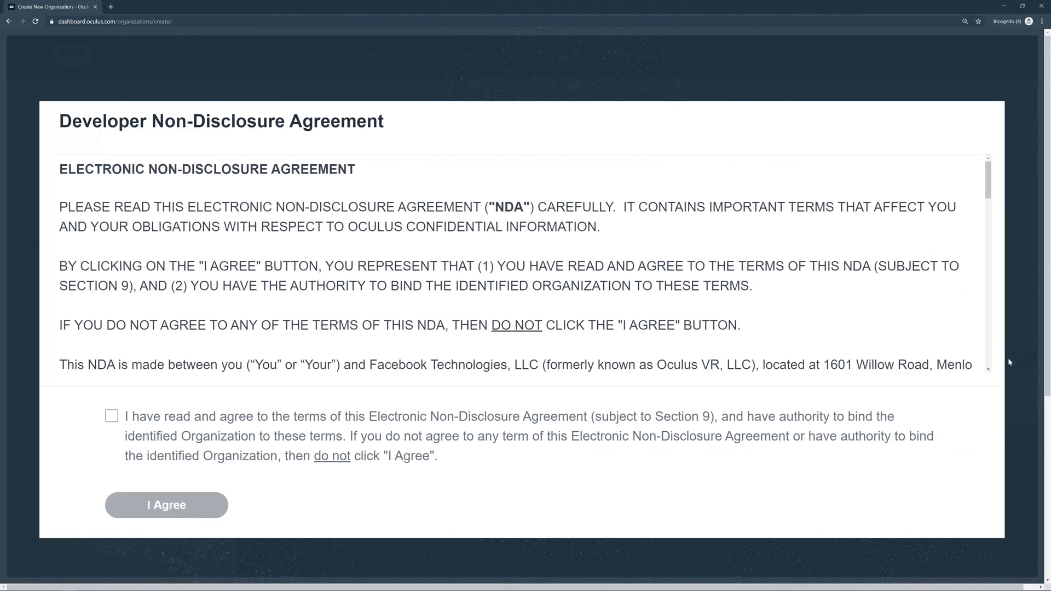
left_click(112, 416)
left_click(153, 502)
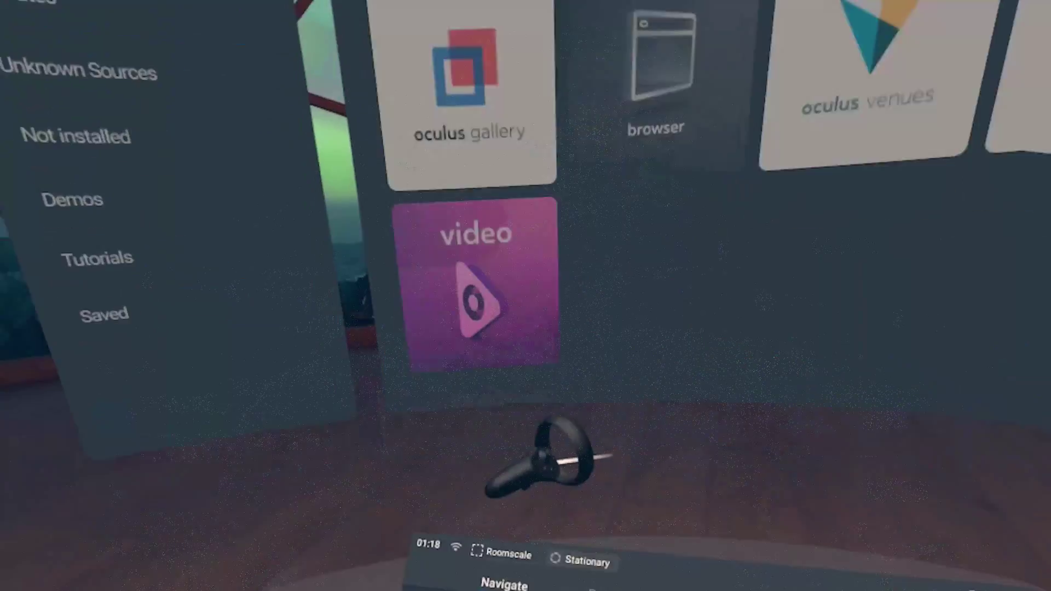
Show the headset Library's Unknown Sources list, which has no sideloaded apps.
left_click(502, 403)
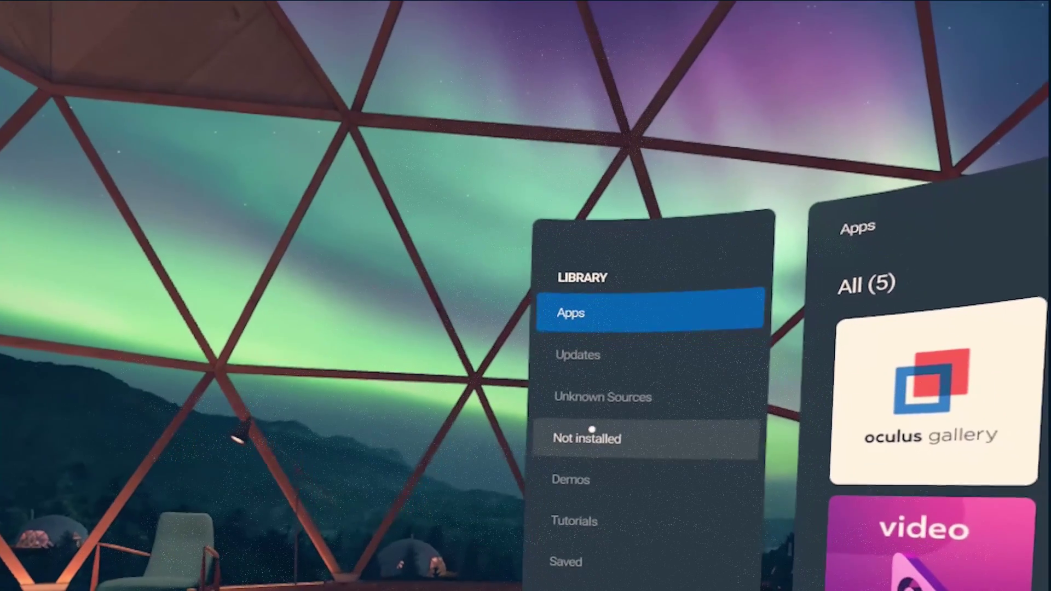
left_click(575, 398)
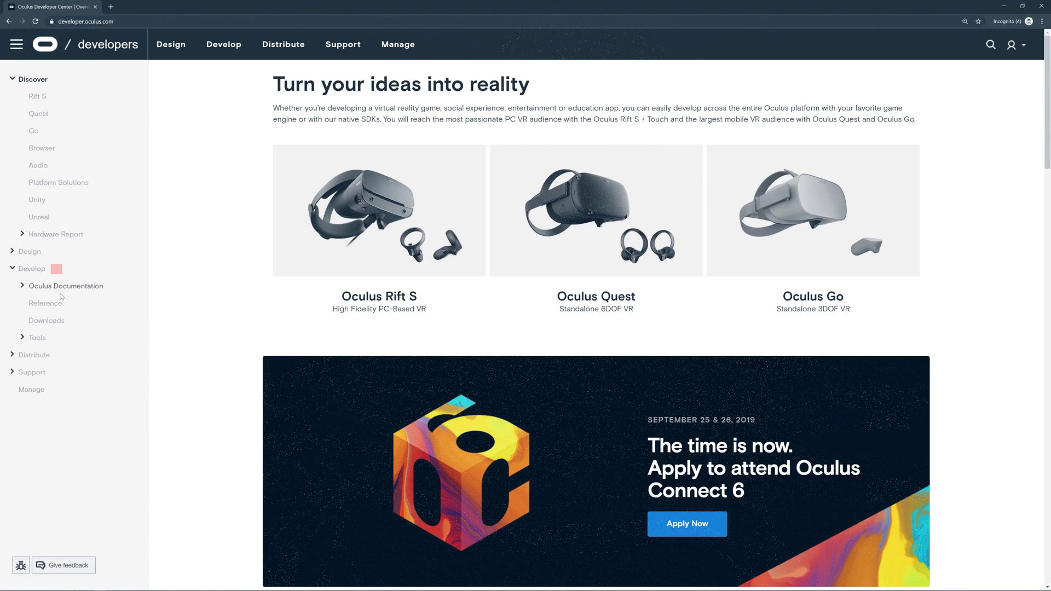
Open the Oculus ADB Drivers page under Downloads > Unreal Engine and agree to its EULA.
left_click(46, 321)
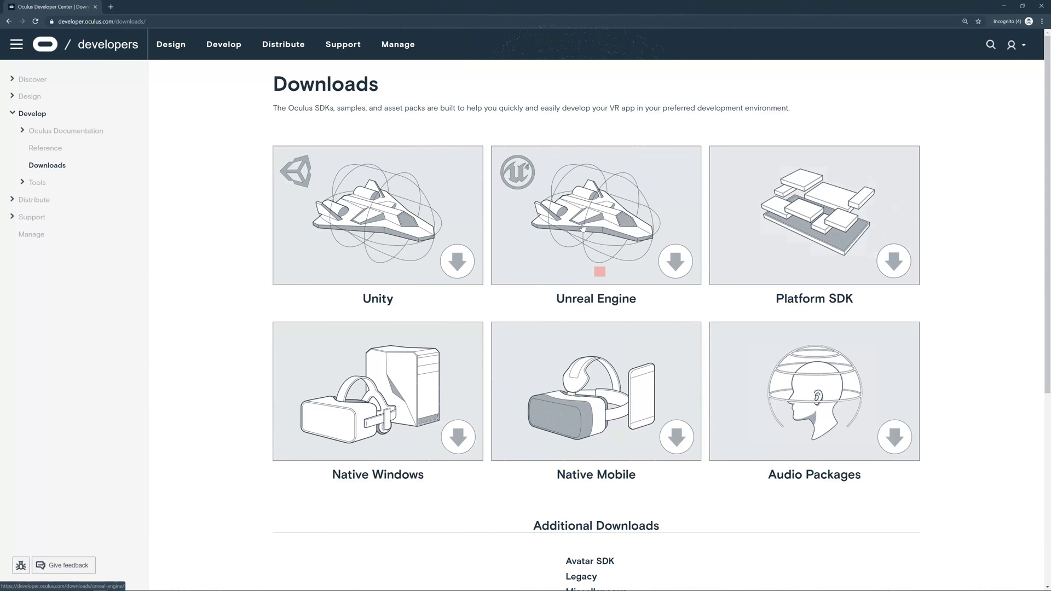
left_click(583, 229)
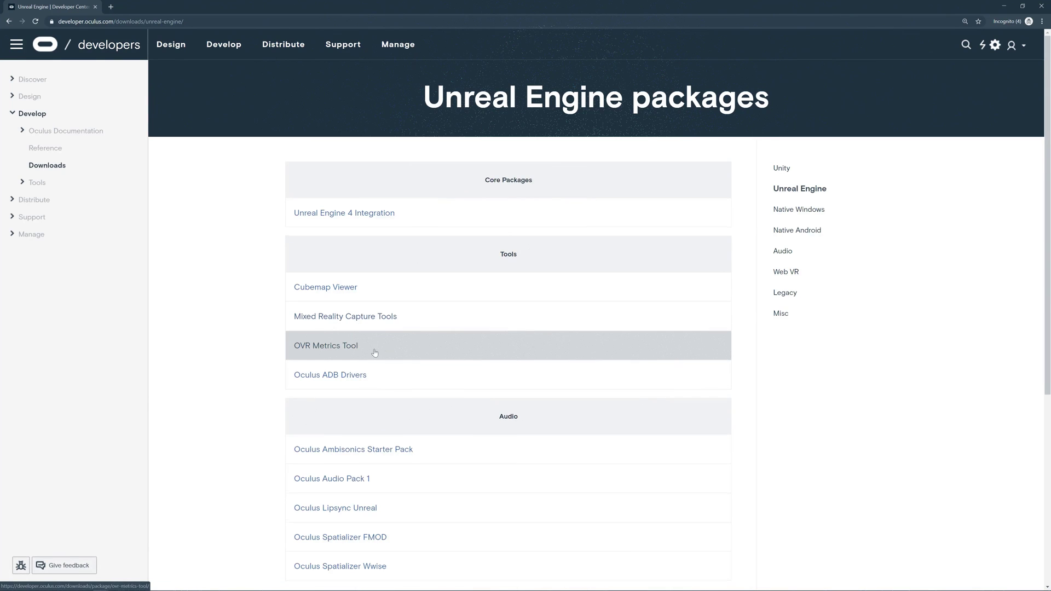
scroll(361, 345, "down", 1)
left_click(320, 336)
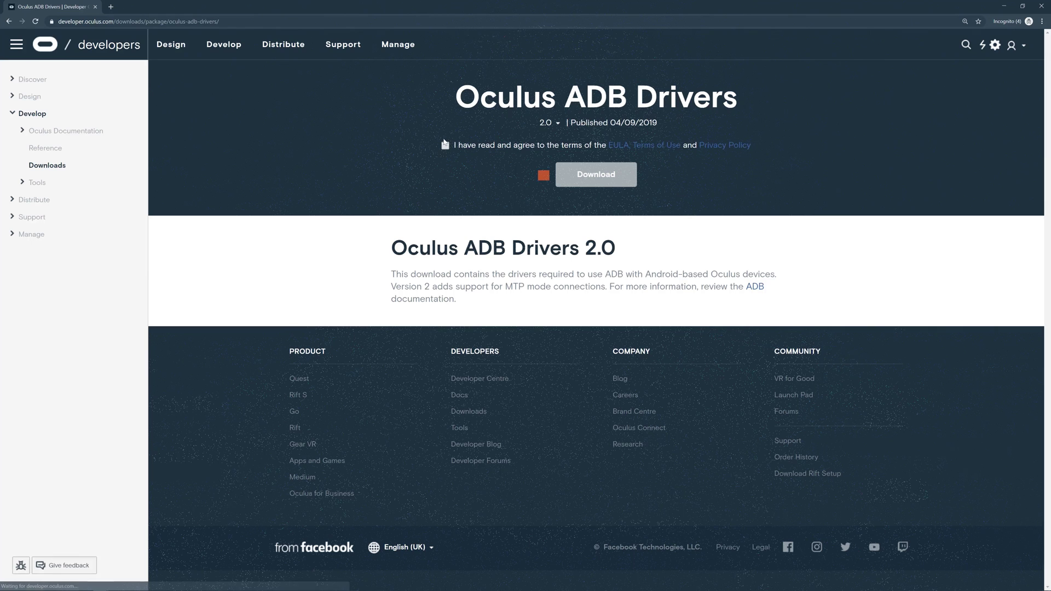
left_click(445, 146)
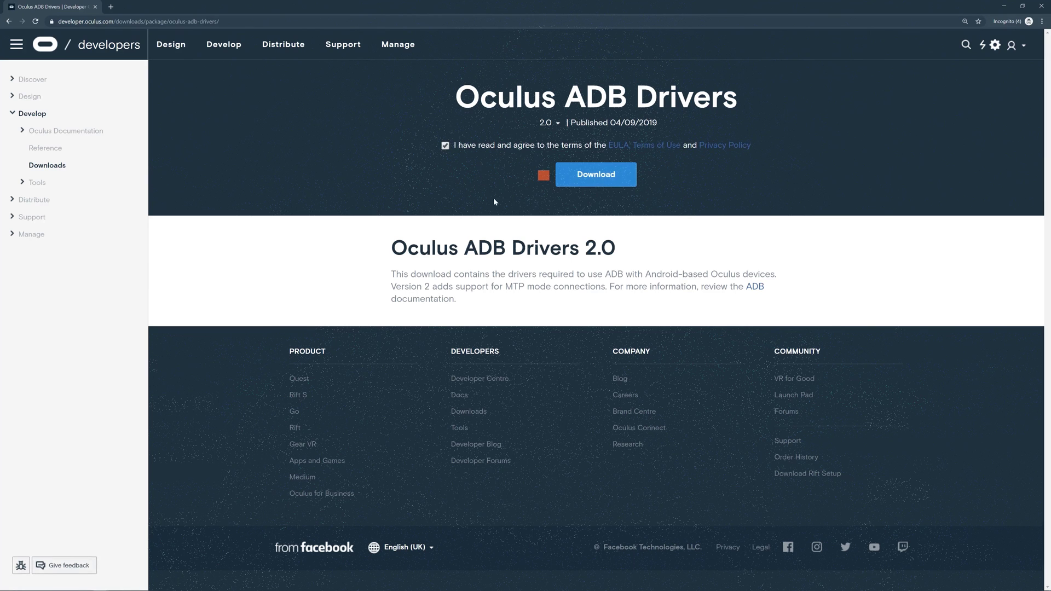
Download the Oculus ADB Drivers zip and extract it into the suggested folder.
left_click(599, 176)
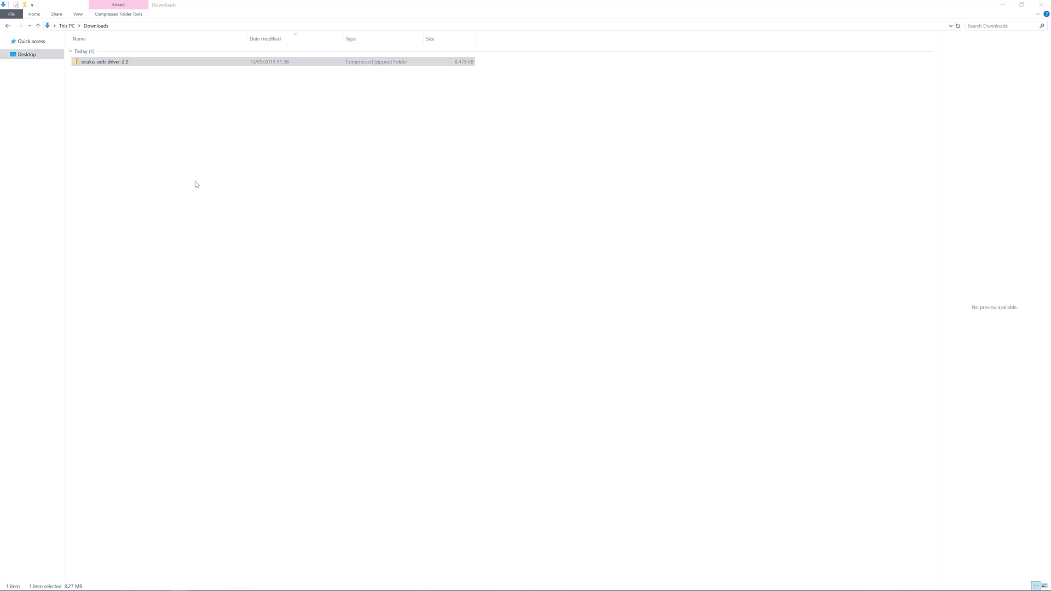
left_click(106, 61)
right_click(107, 62)
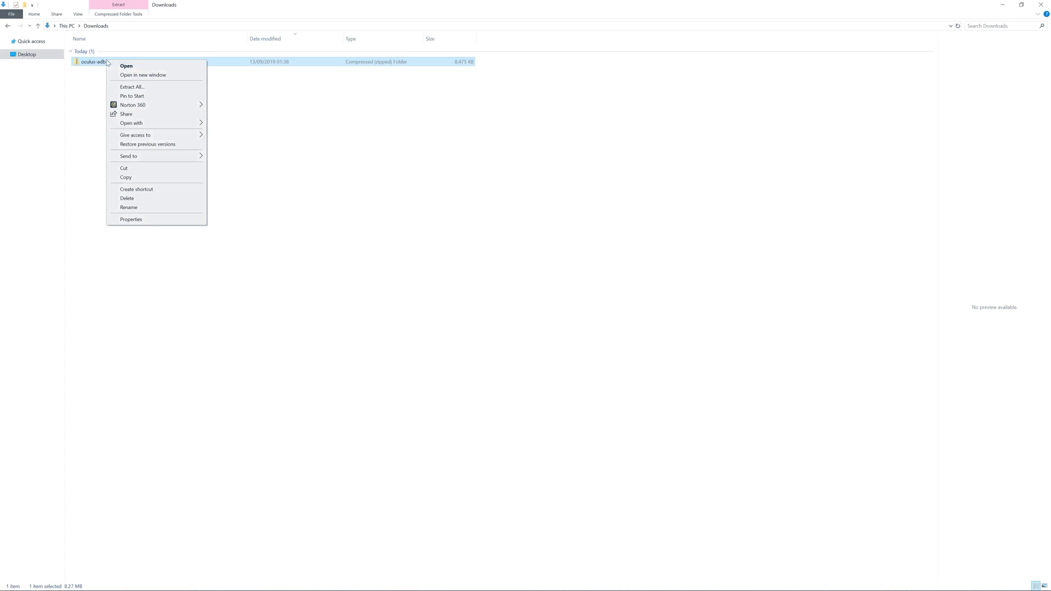
left_click(138, 88)
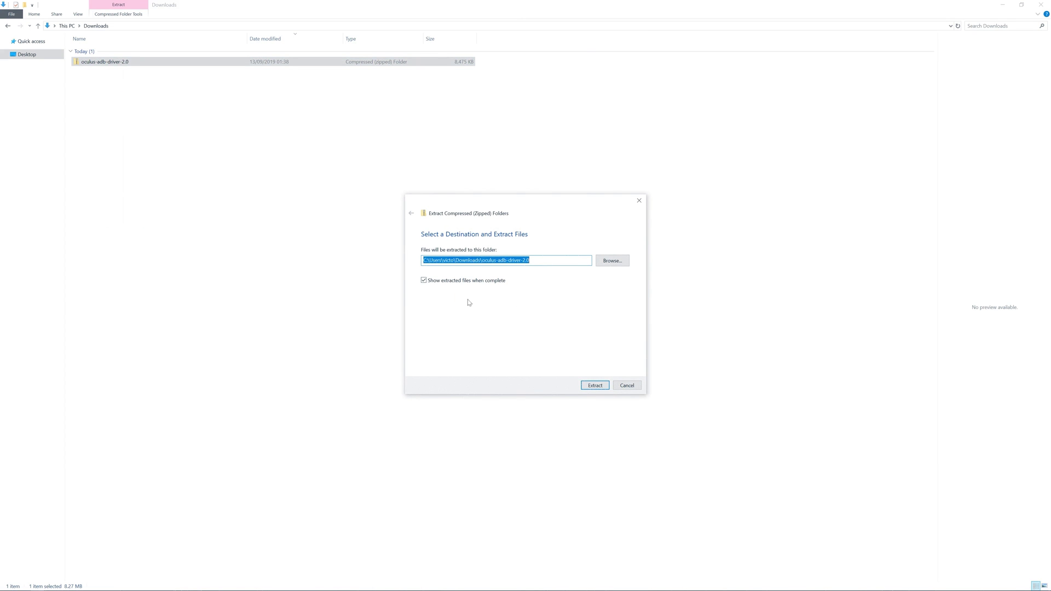
left_click(593, 386)
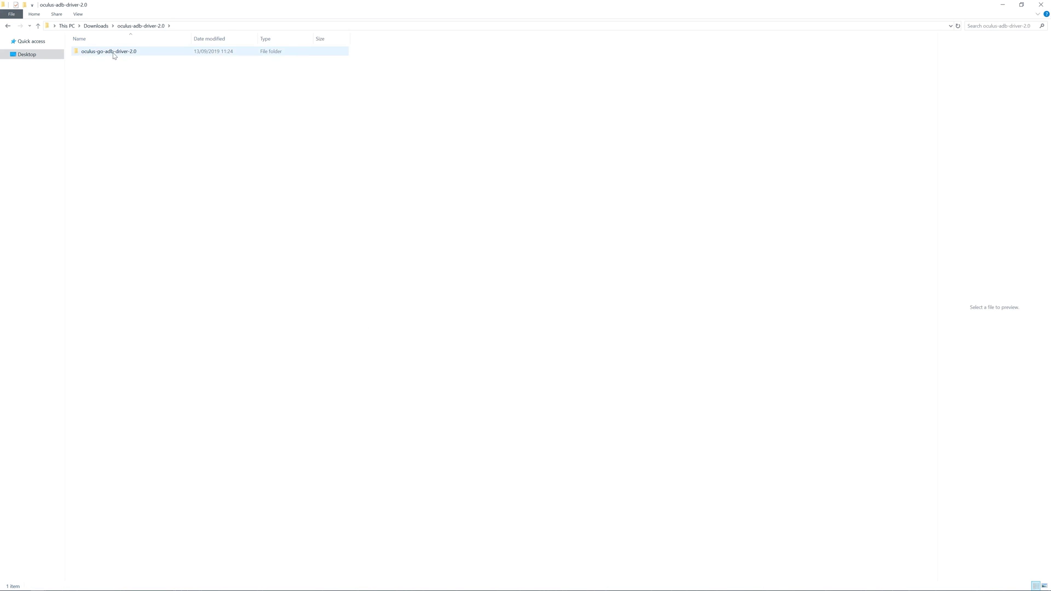
Install android_winusb.inf from the usb_driver folder, allowing it past the security warning.
double_click(112, 52)
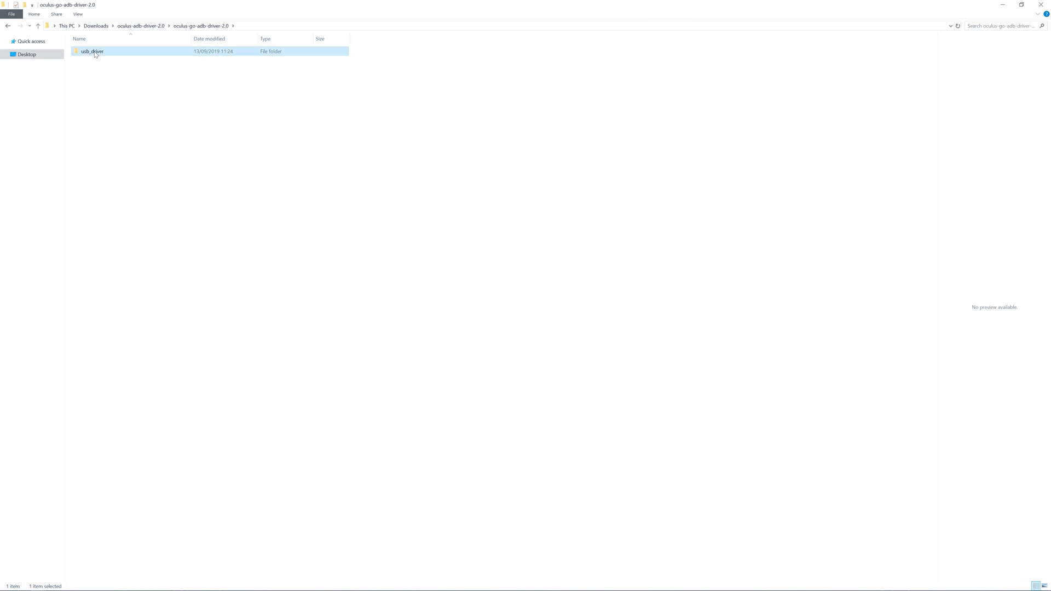
double_click(106, 52)
double_click(98, 69)
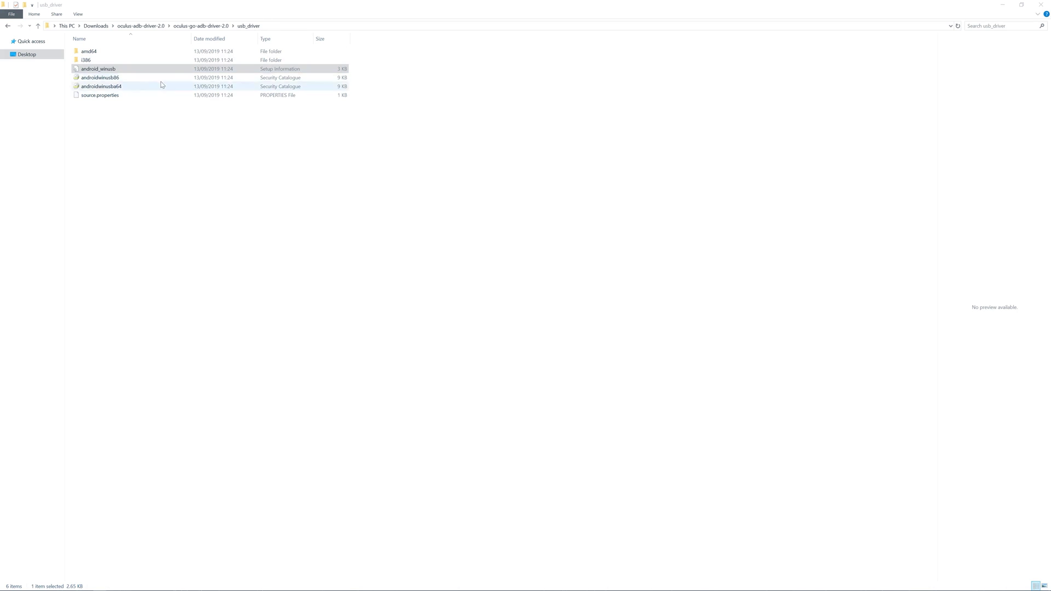
right_click(95, 69)
left_click(116, 85)
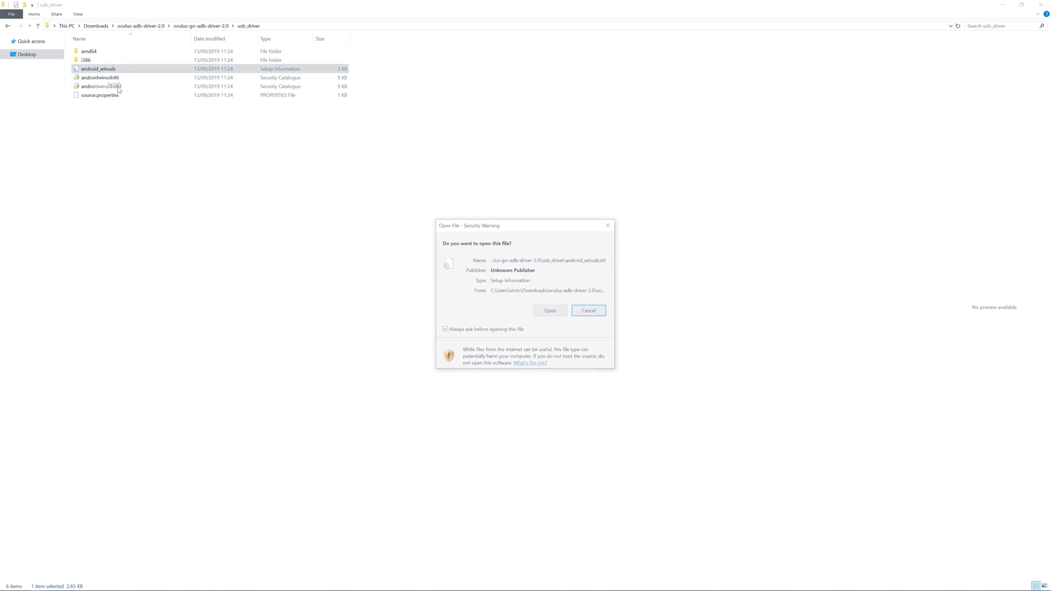
left_click(544, 314)
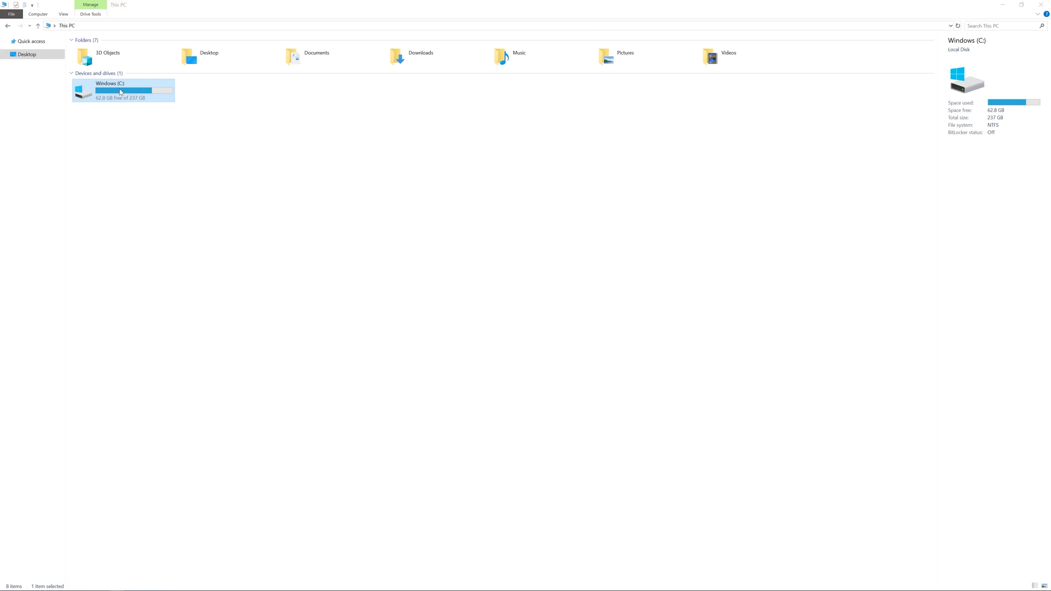
Launch the CodeWorks for Android installer from C:\Program Files\Epic Games\UE_4.23\Engine\Extras\AndroidWorks\Win64.
double_click(121, 92)
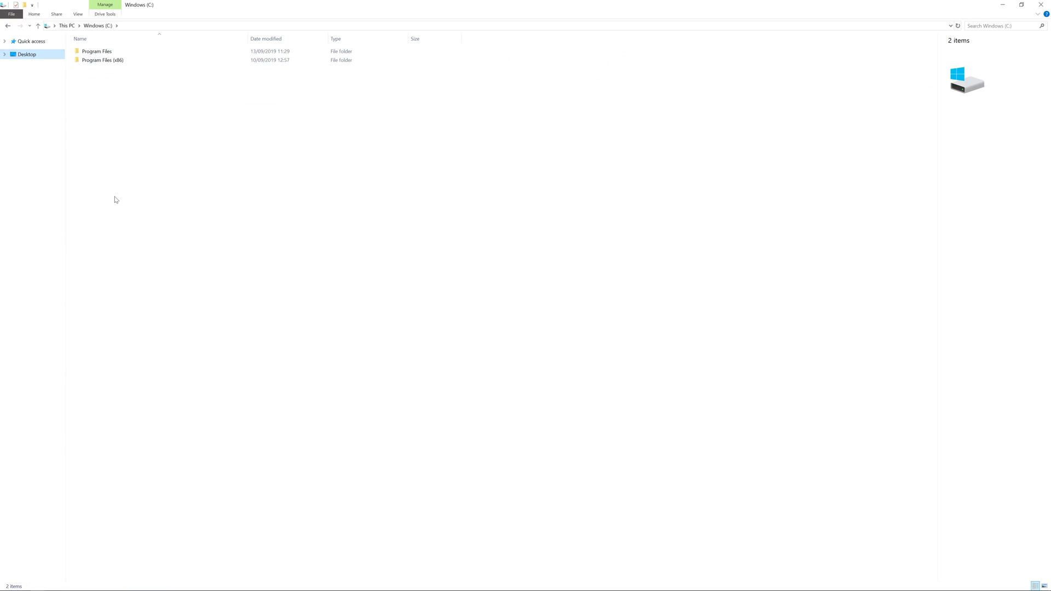
double_click(95, 50)
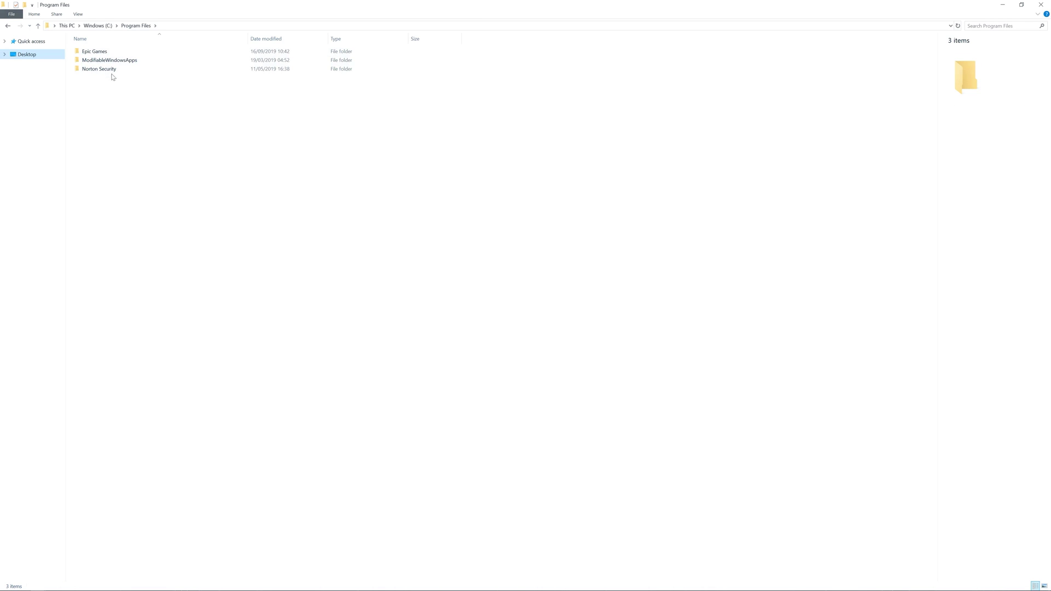
double_click(96, 52)
double_click(96, 61)
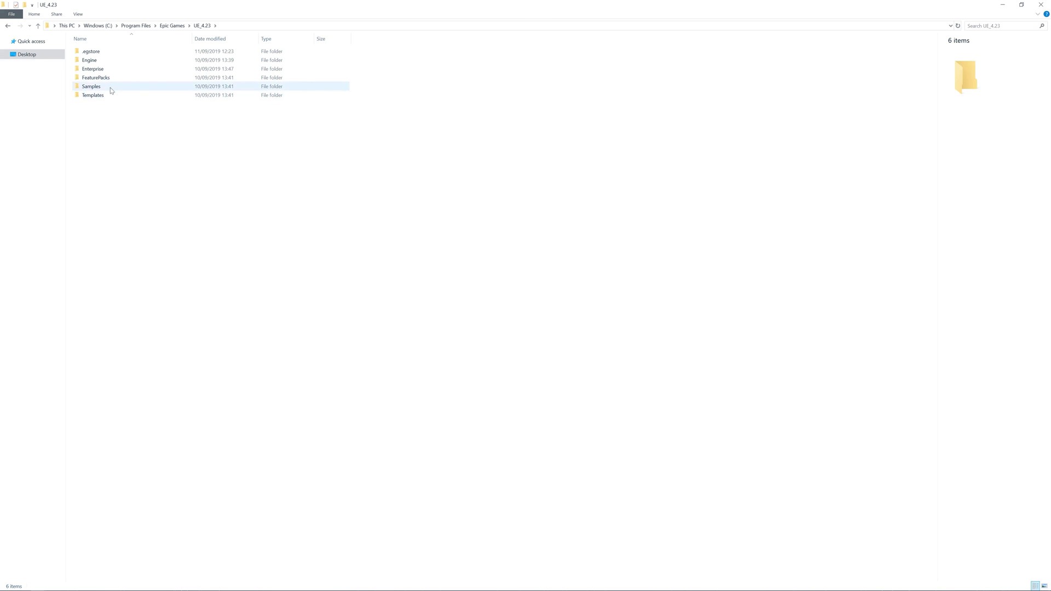
double_click(92, 60)
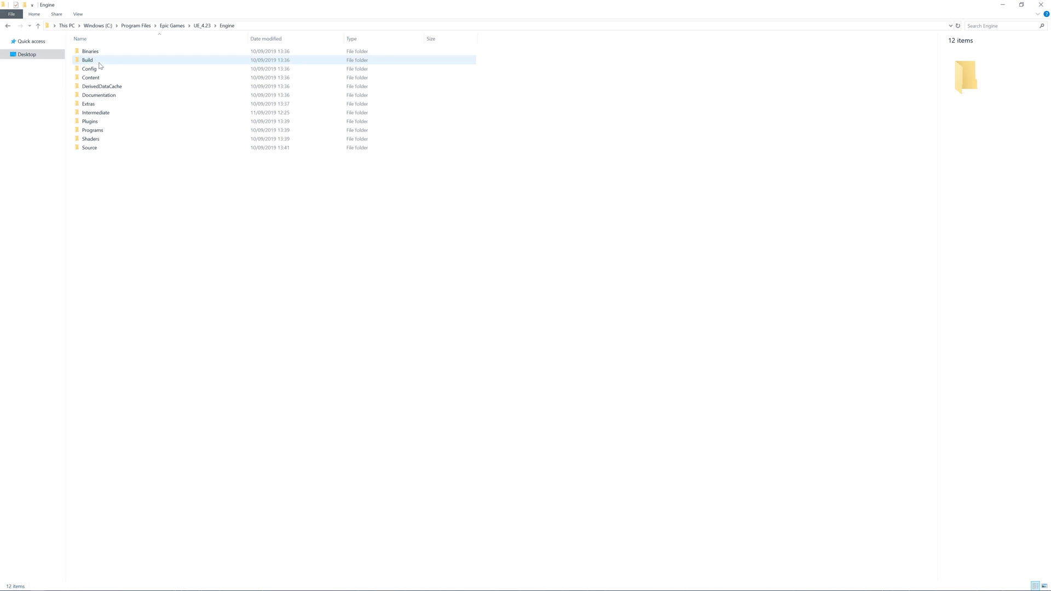
double_click(96, 105)
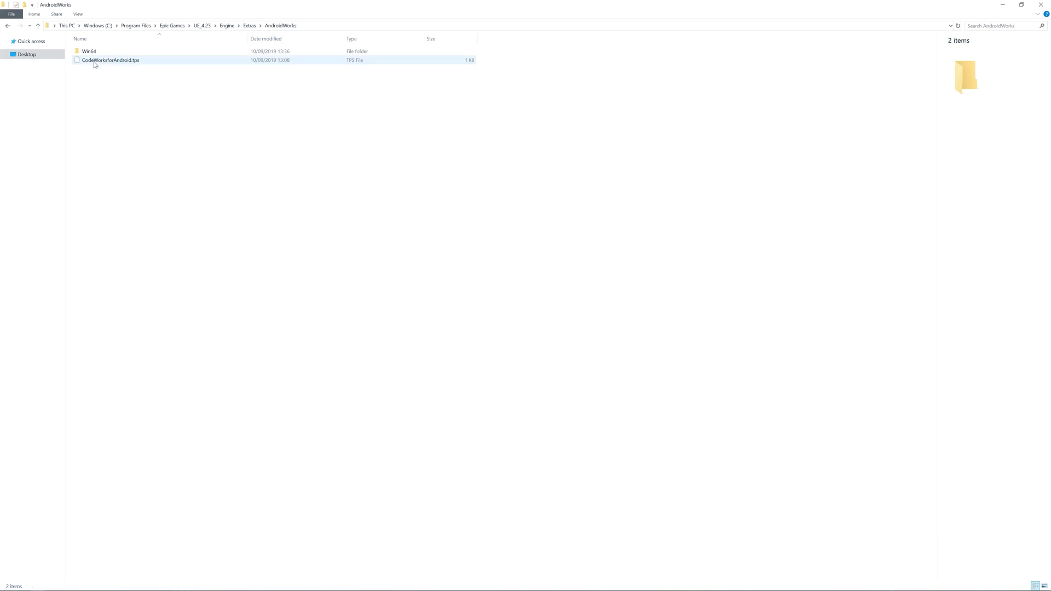
double_click(89, 51)
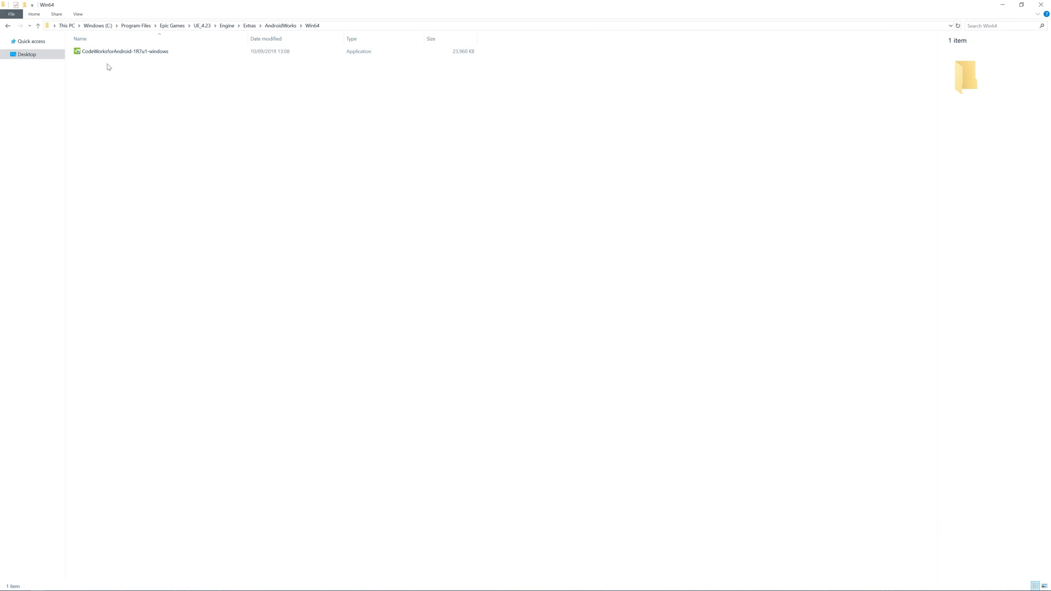
left_click(95, 53)
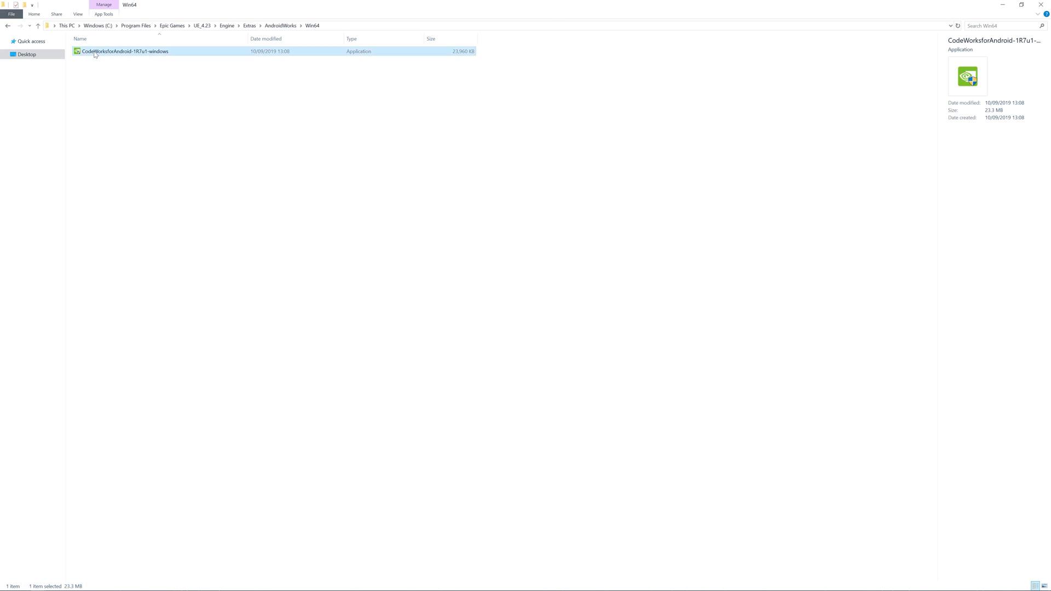
double_click(95, 53)
Get past the CodeWorks welcome page, choose a usage data option, and start installation.
left_click(620, 414)
left_click(620, 414)
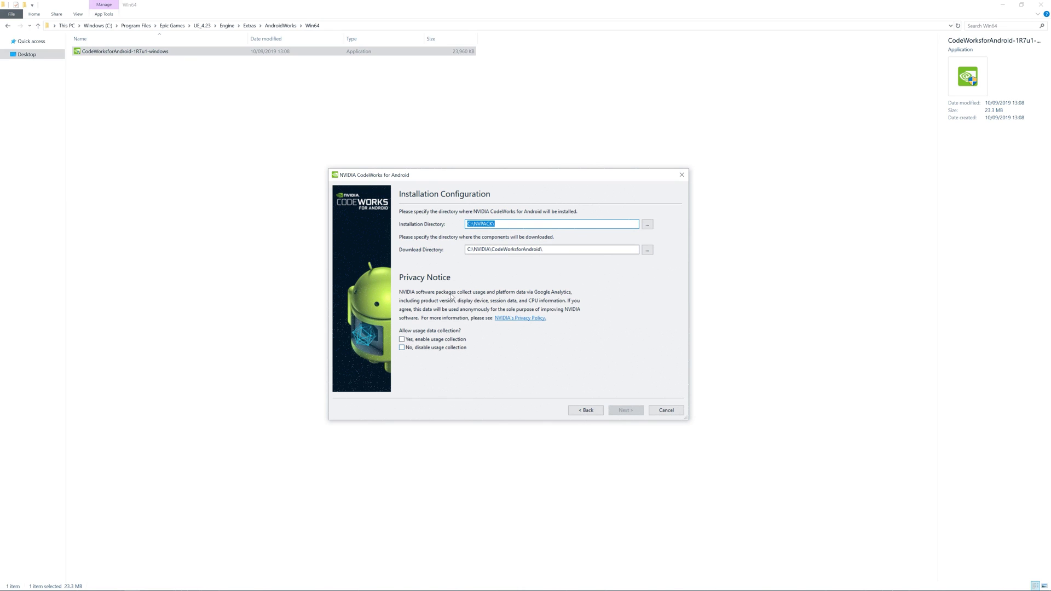
left_click(426, 340)
left_click(629, 412)
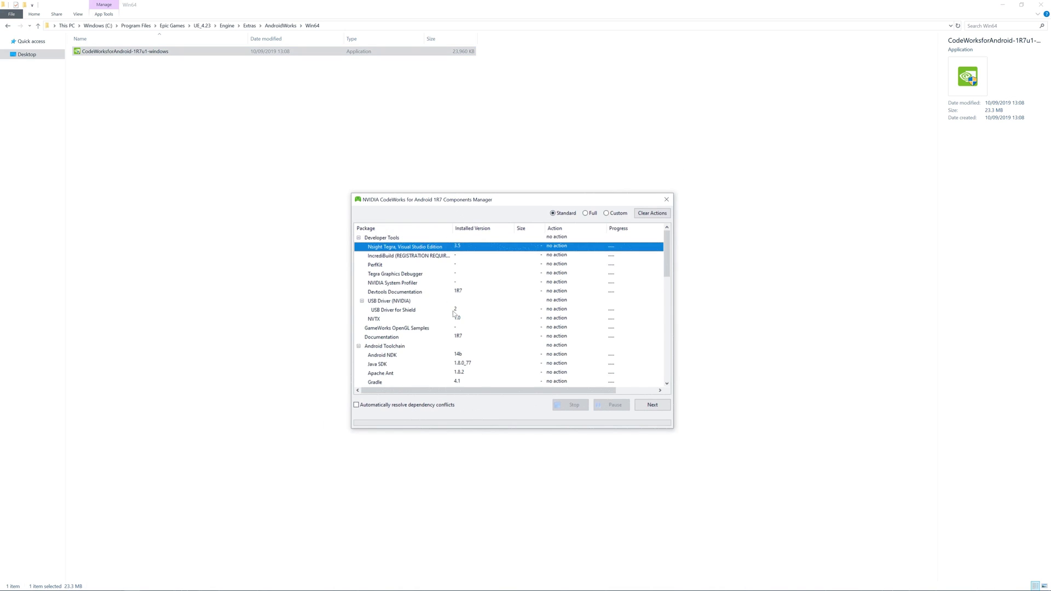
Review the Components Manager list and proceed with the standard Android components.
scroll(575, 358, "down", 3)
scroll(575, 358, "down", 3)
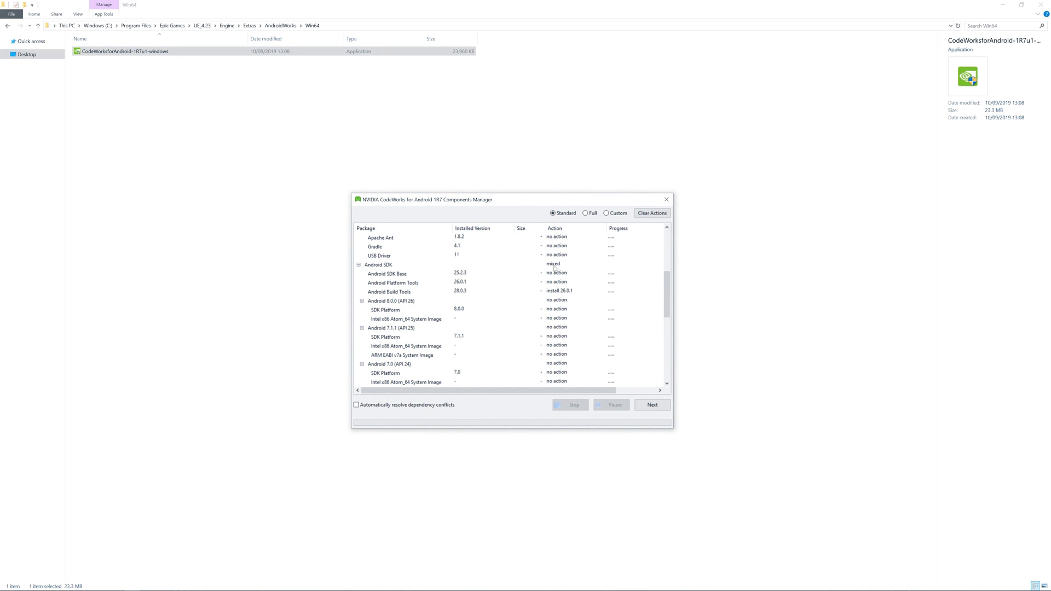
scroll(511, 323, "down", 6)
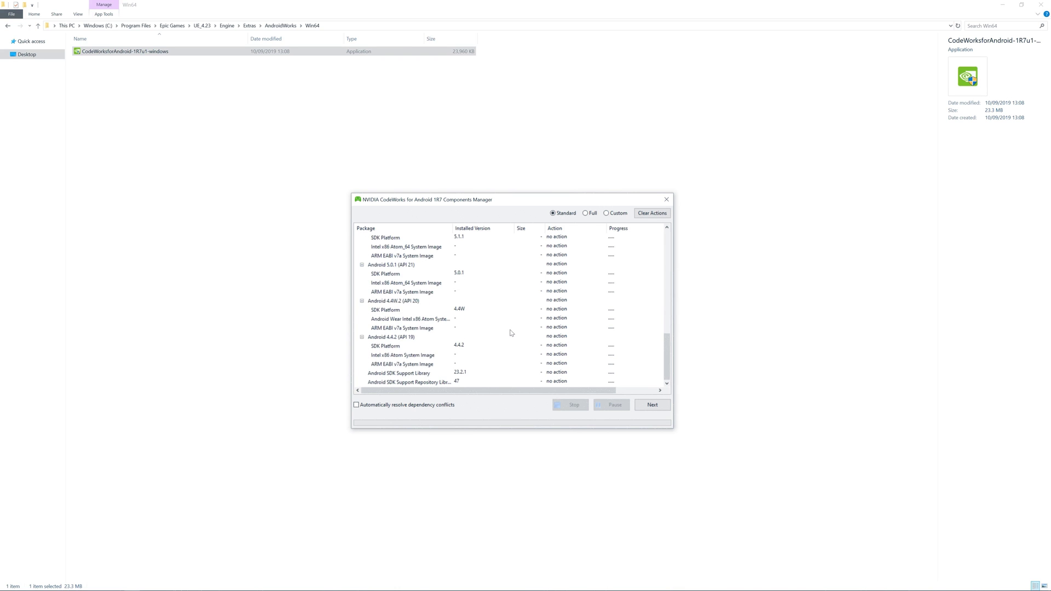
scroll(511, 334, "up", 8)
scroll(517, 358, "up", 3)
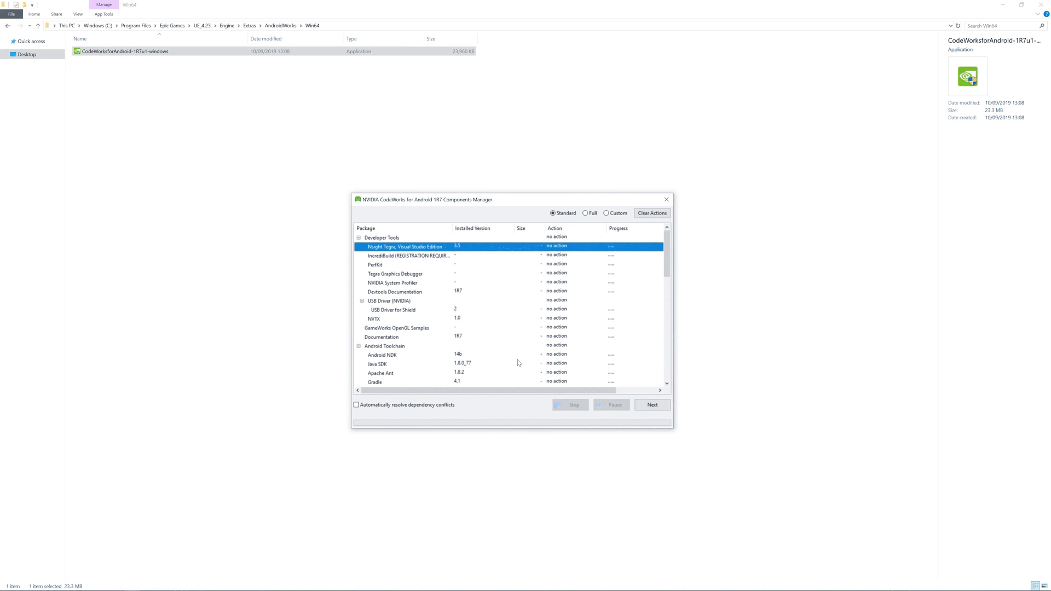
scroll(517, 361, "down", 5)
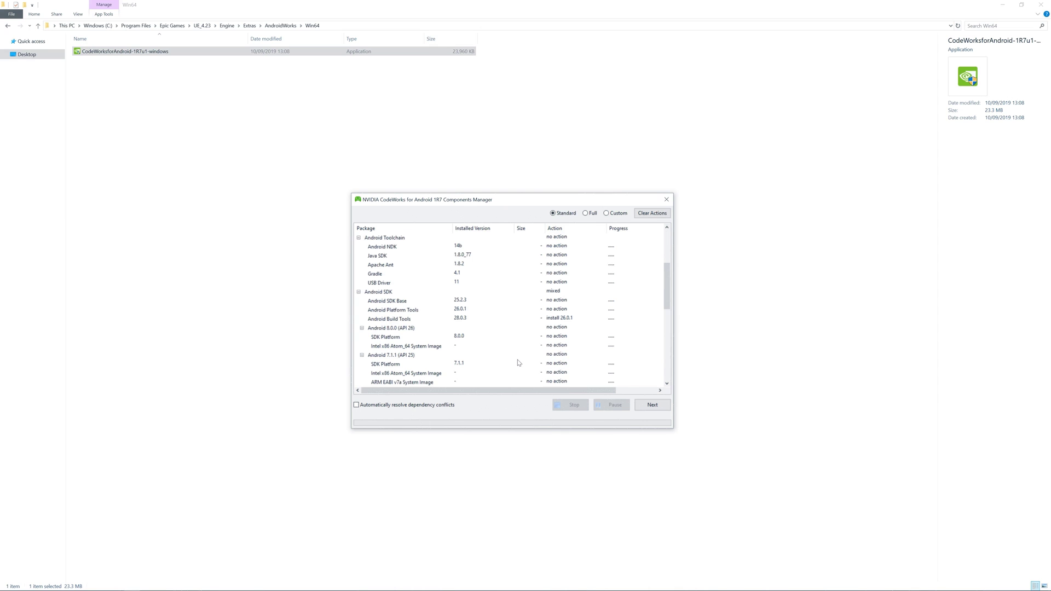
left_click_drag(538, 203, 578, 189)
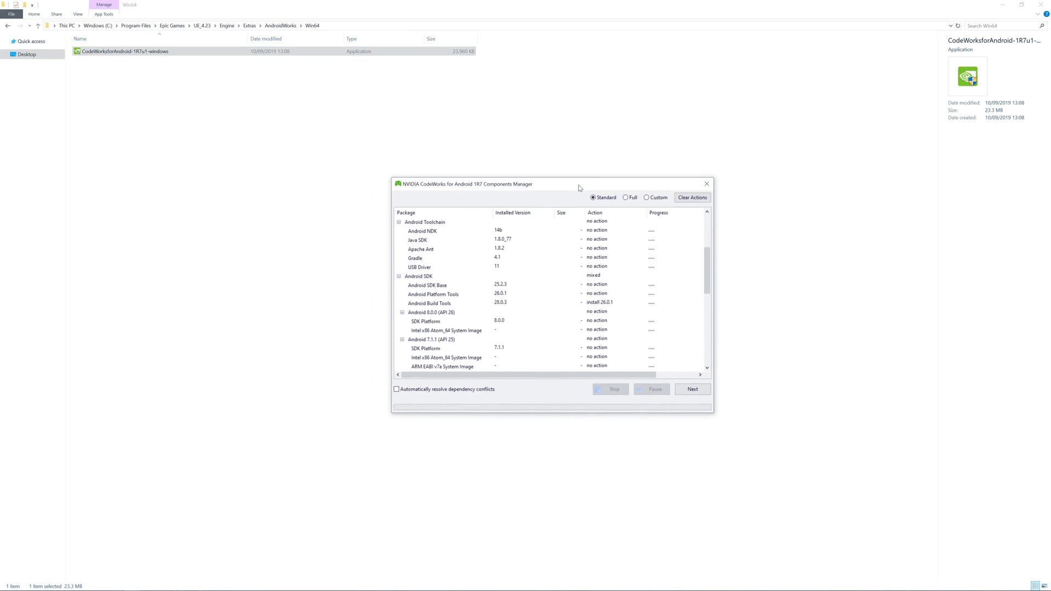
key("Return")
Accept all Google licence agreements and finish the CodeWorks installation.
left_click(438, 230)
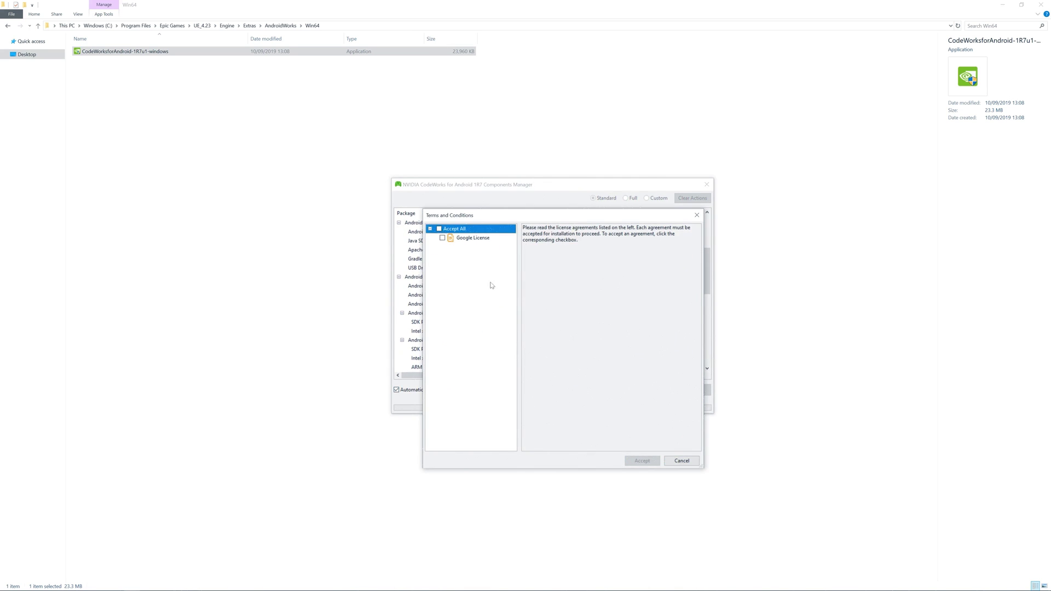
left_click(439, 229)
left_click(648, 461)
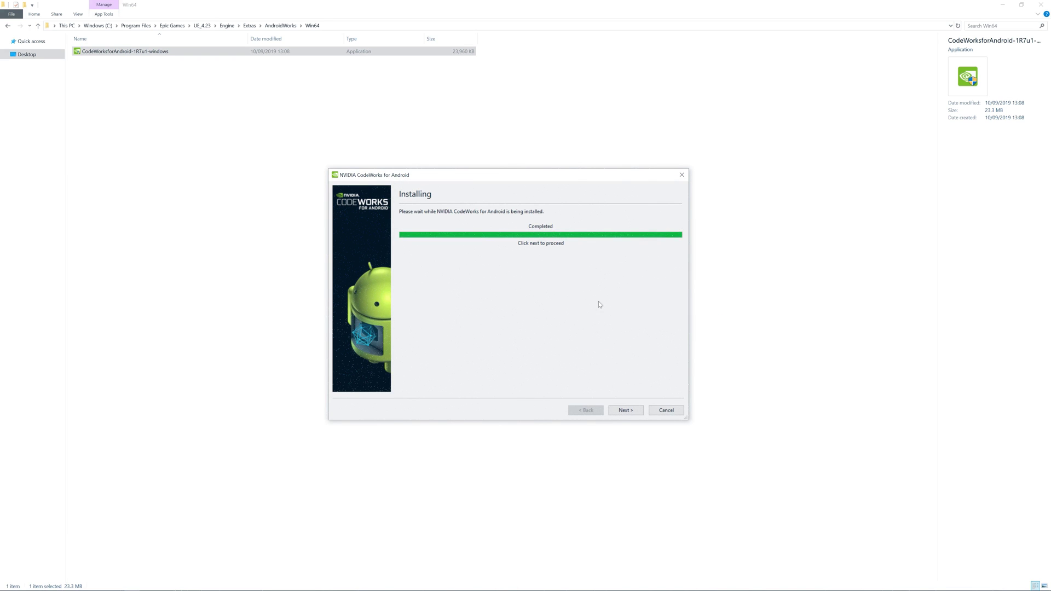
key("Return")
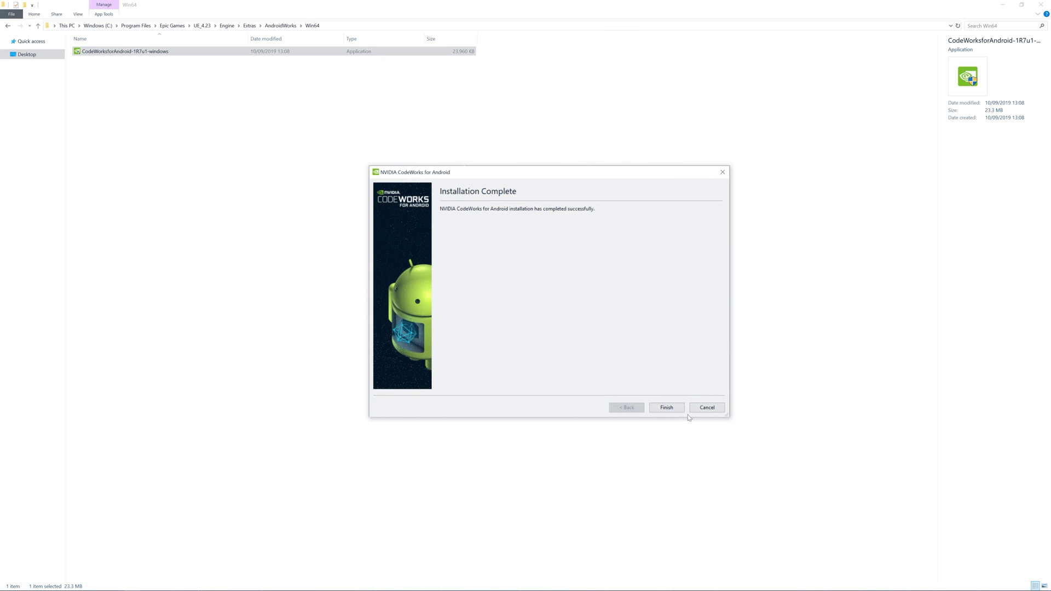
left_click(674, 409)
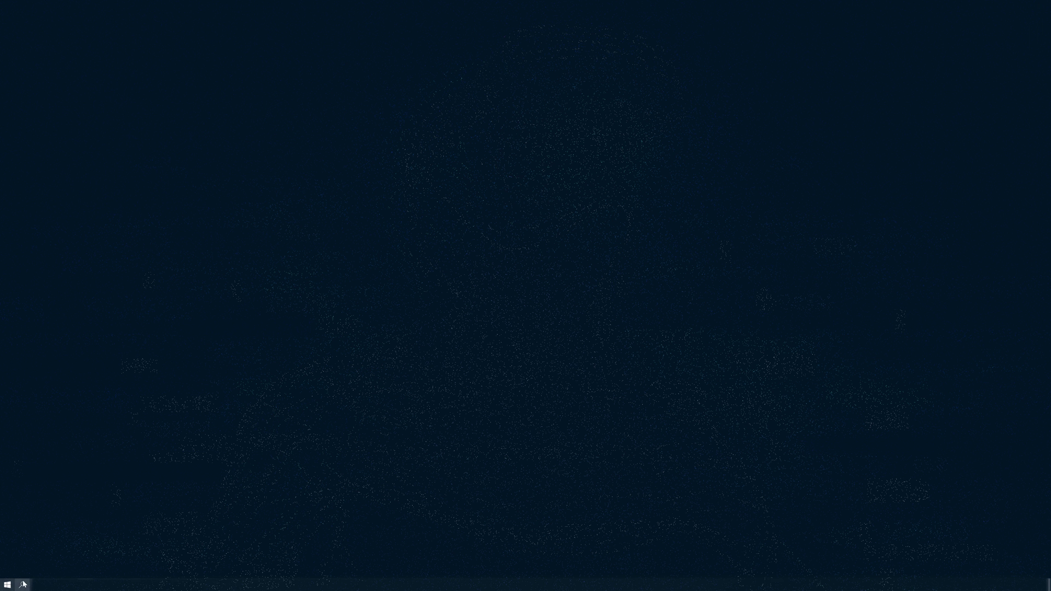
Find the Epic Games Launcher from Start search and launch Unreal Engine 4.23.0.
key("super")
type("Ep")
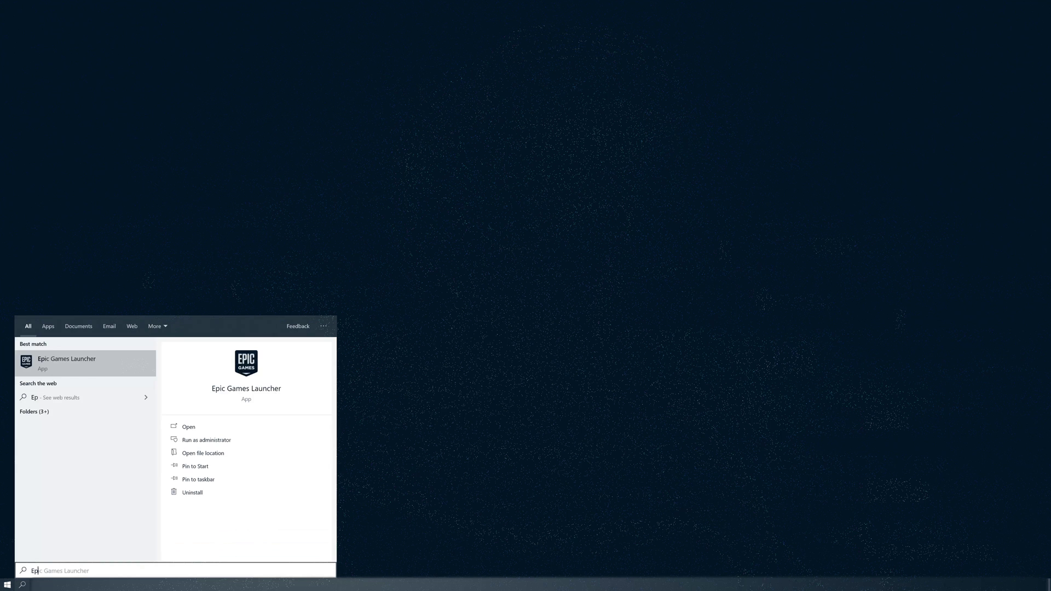
type("ic")
left_click(70, 366)
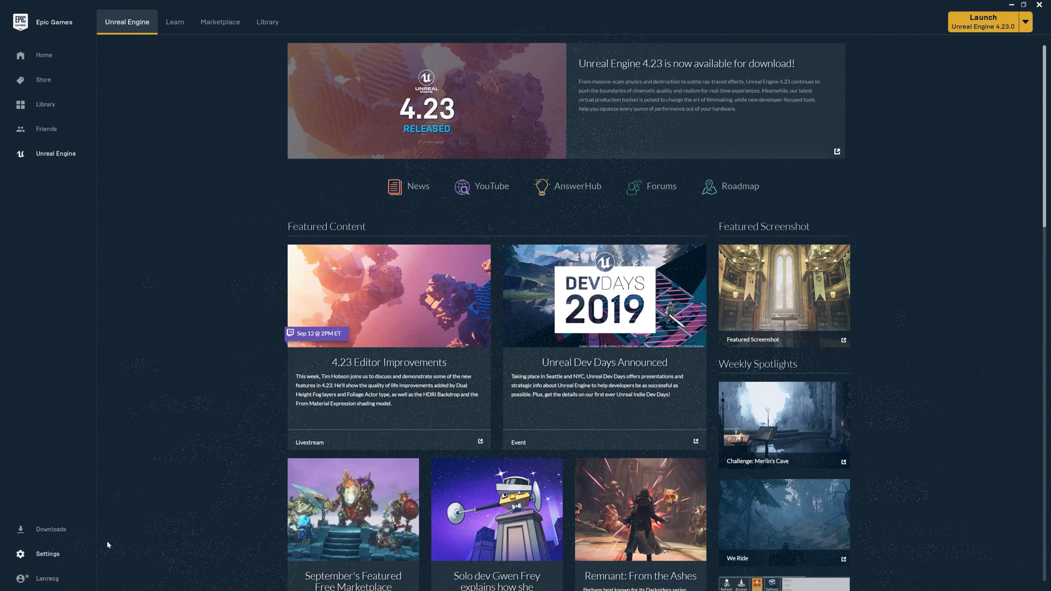
left_click(978, 26)
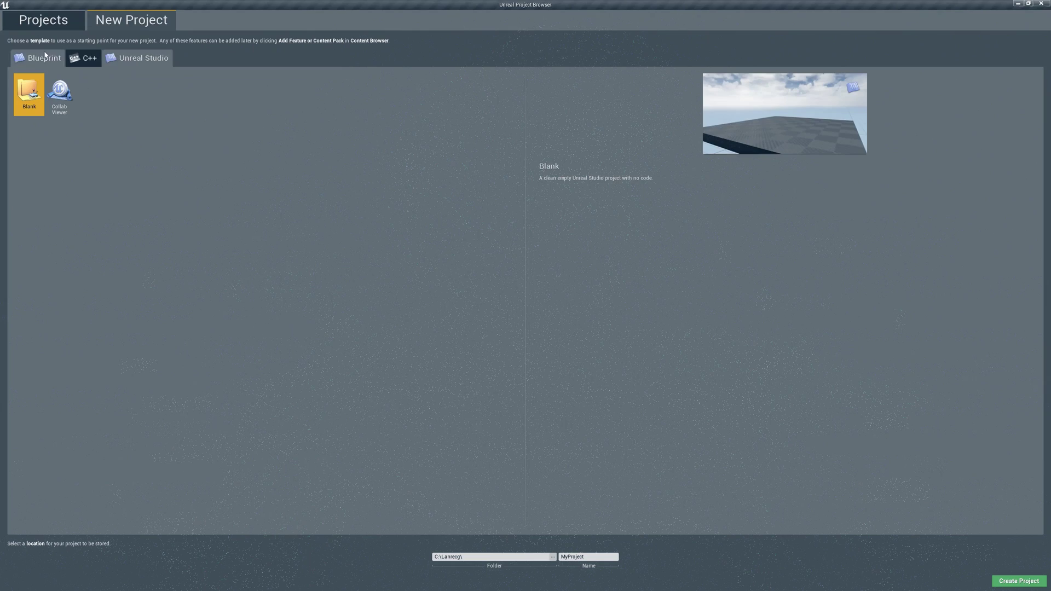
Choose the Blueprint Virtual Reality template with Mobile/Tablet and Scalable 3D or 2D settings.
left_click(42, 59)
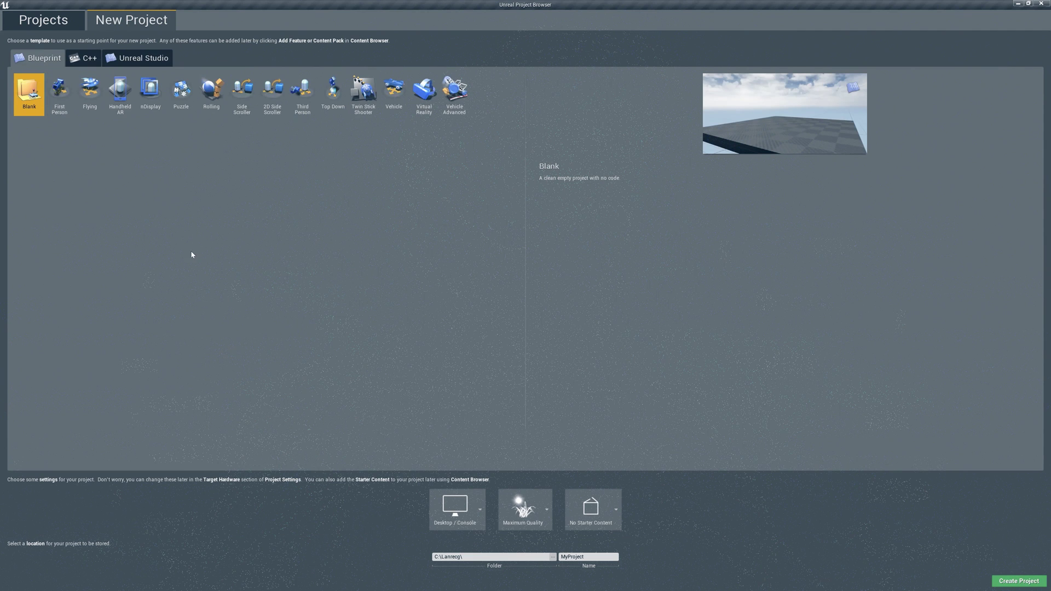
left_click(430, 95)
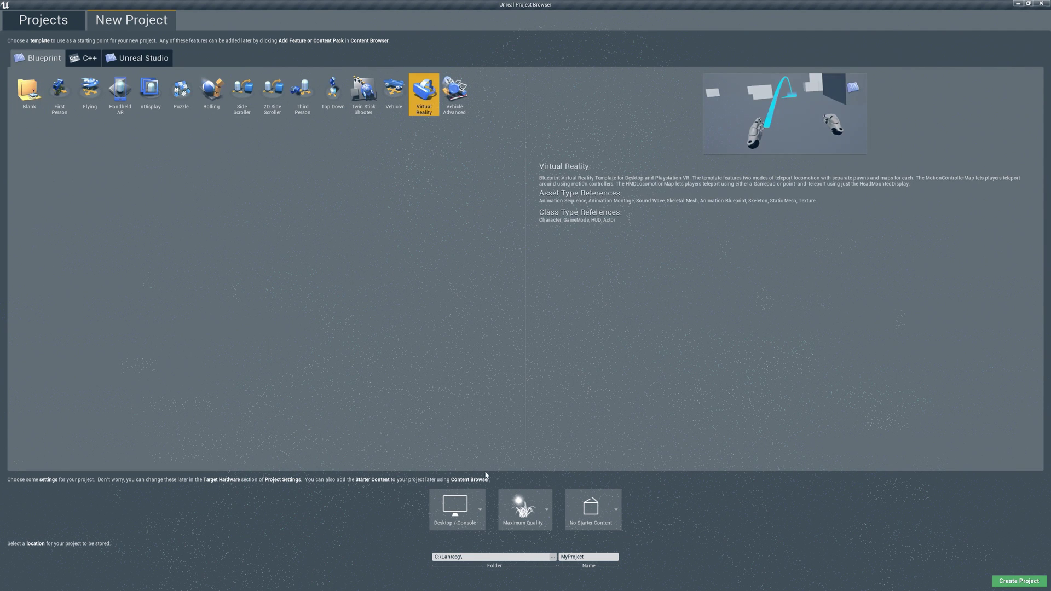
left_click(466, 507)
left_click(500, 547)
left_click(544, 507)
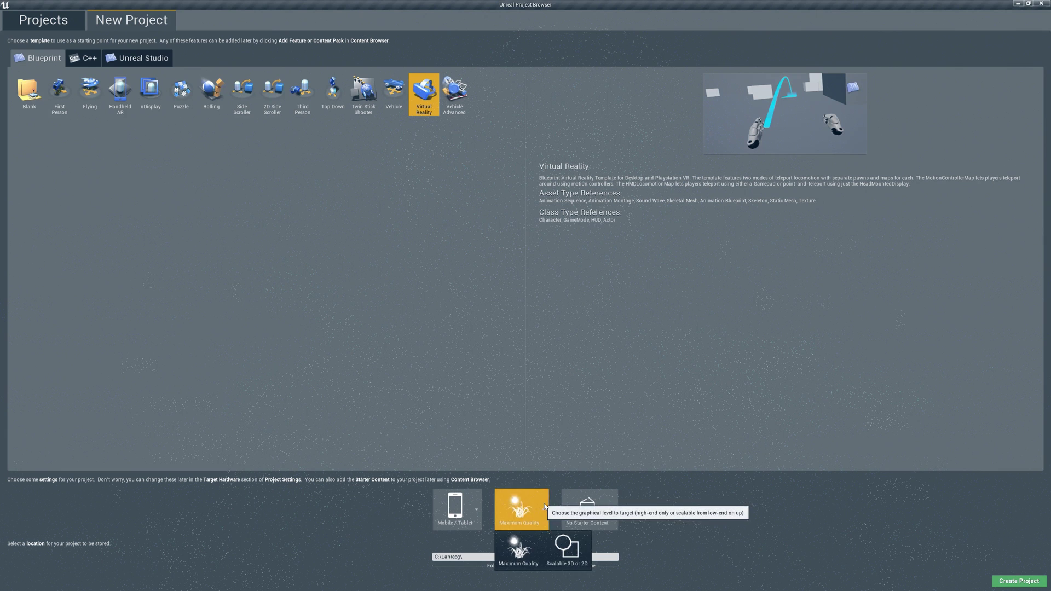
left_click(567, 551)
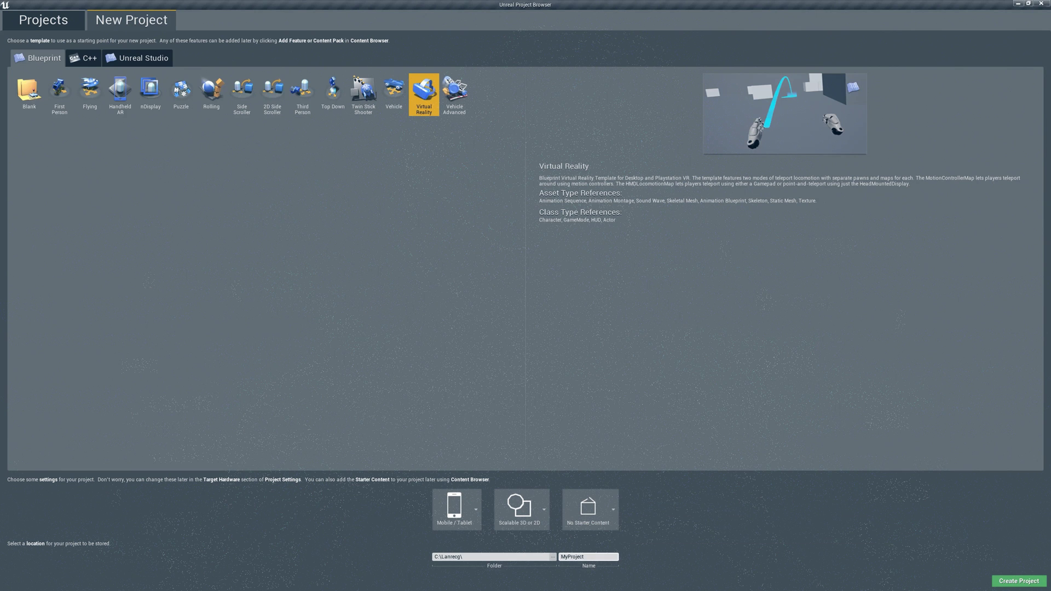
Name the project 'Lanrecg' and create it.
key("ctrl+a")
type("Lanrecg")
key("Return")
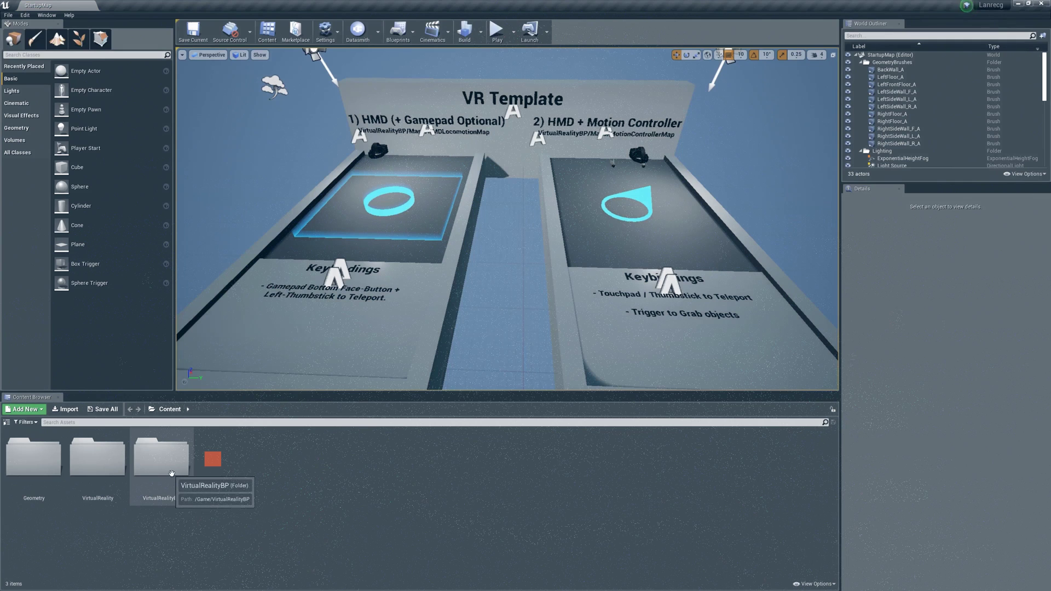
Open the MotionControllerMap level from Content > VirtualRealityBP > Maps.
double_click(172, 473)
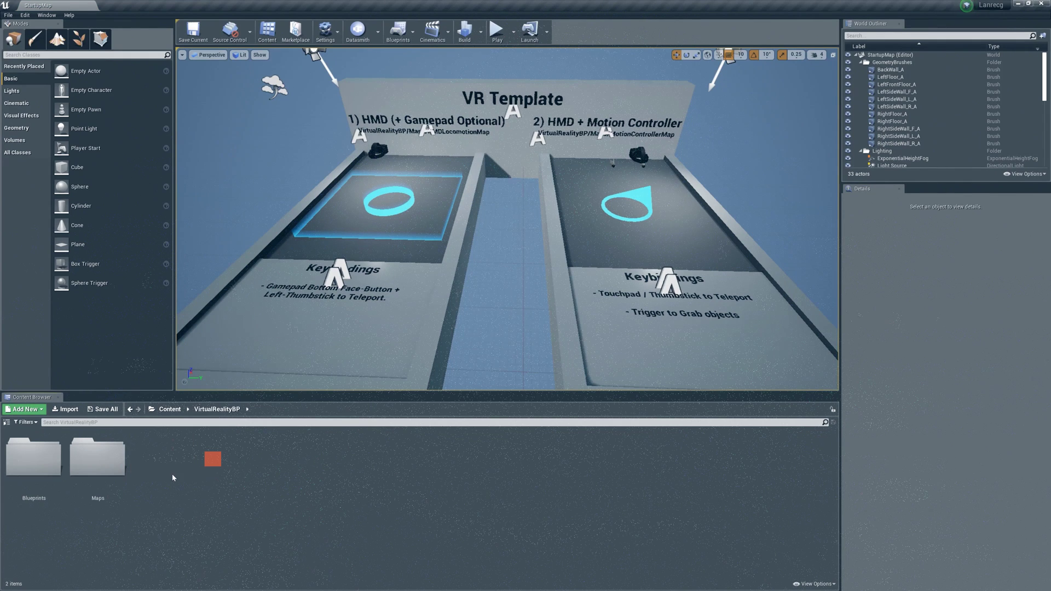
double_click(83, 467)
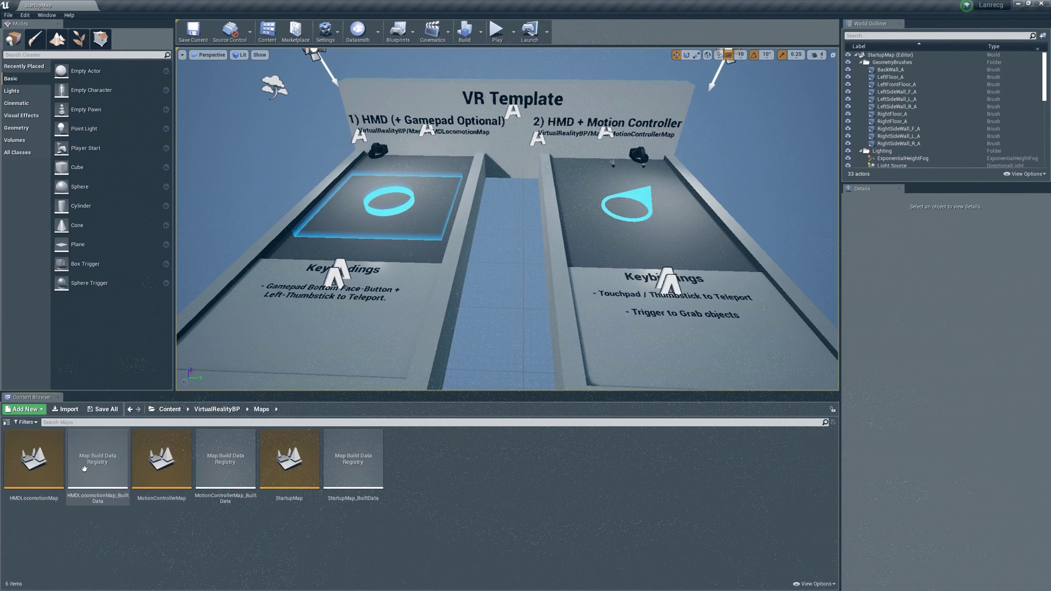
double_click(159, 473)
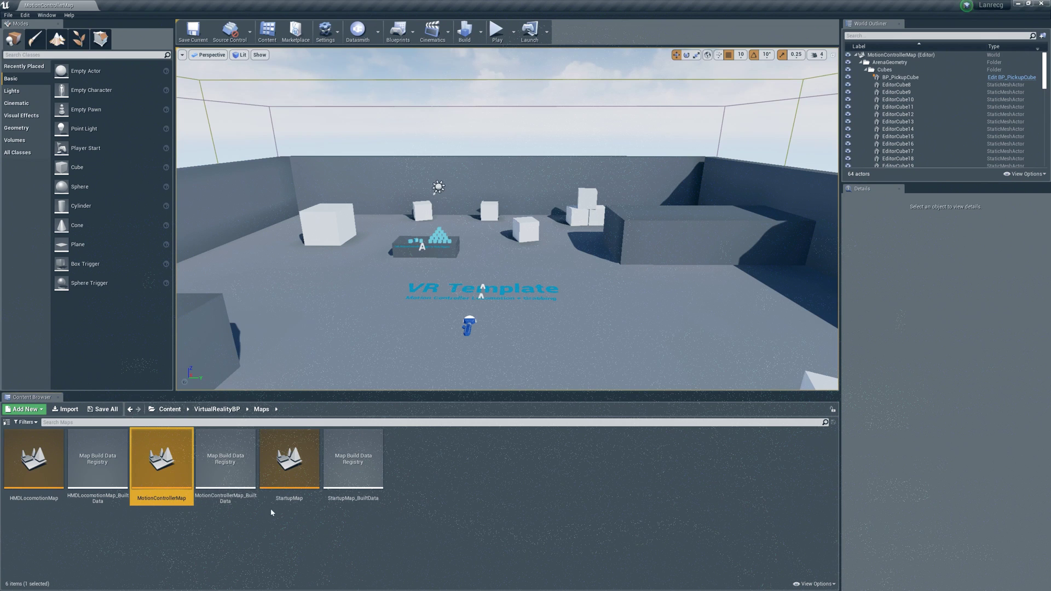
Delete the StartupMap and HMDLocomotionMap levels along with their build data.
left_click(289, 465)
right_click(290, 471)
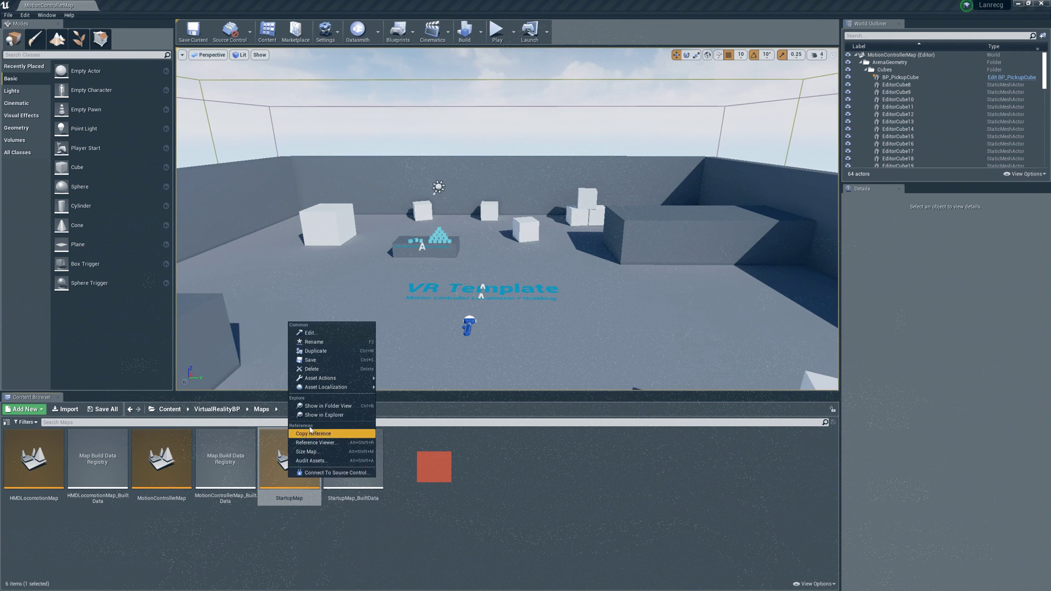
left_click(311, 369)
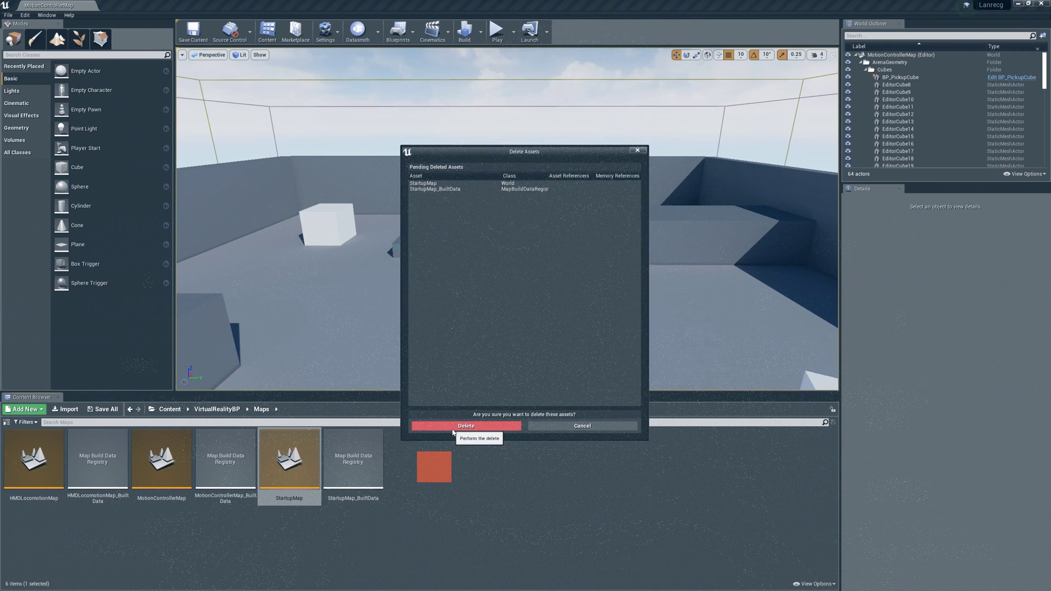
left_click(453, 426)
left_click(22, 465)
right_click(21, 466)
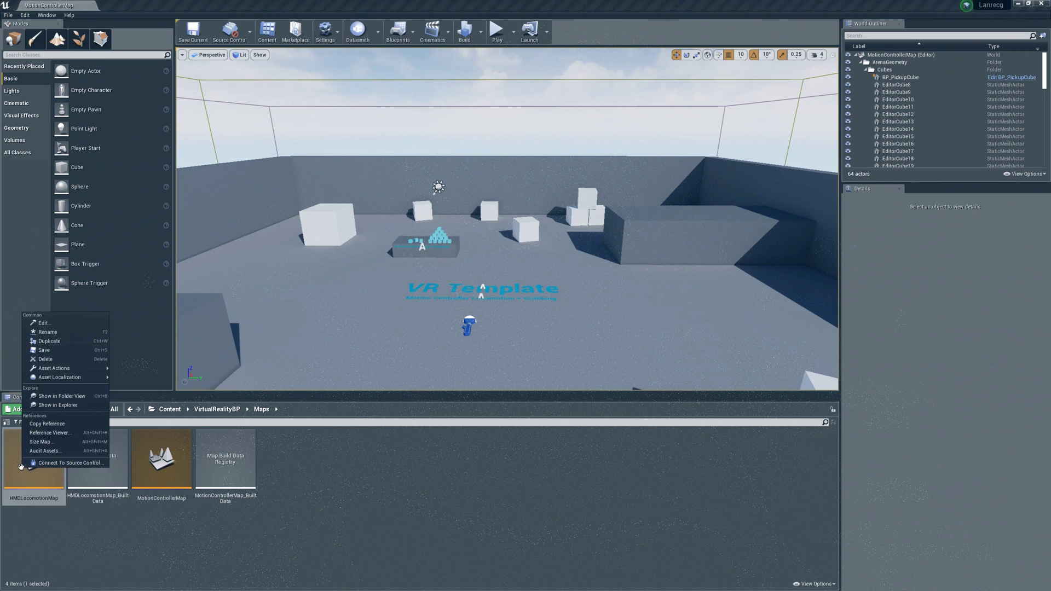
left_click(45, 359)
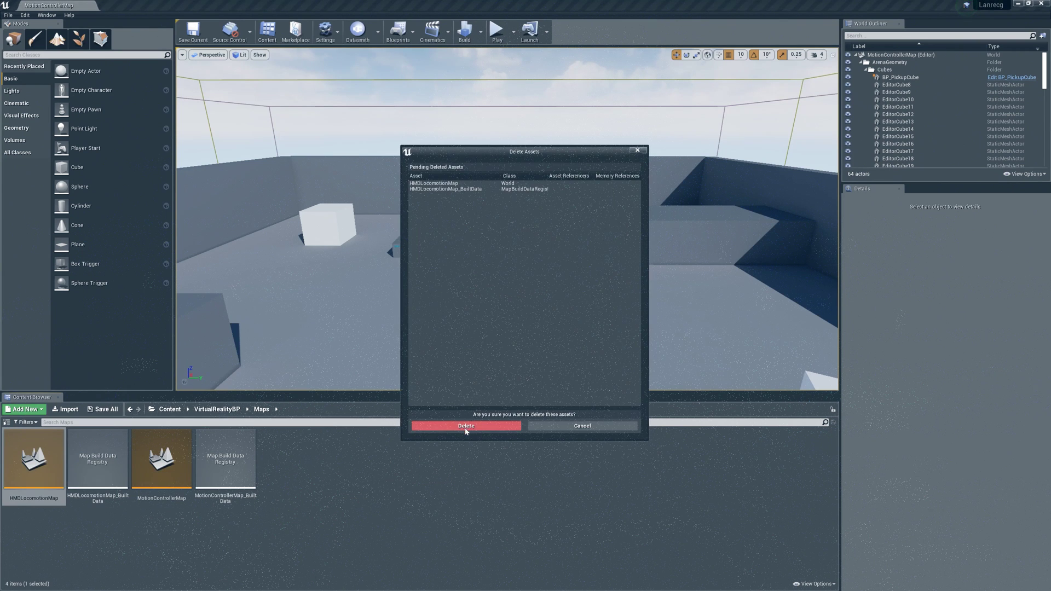
left_click(466, 432)
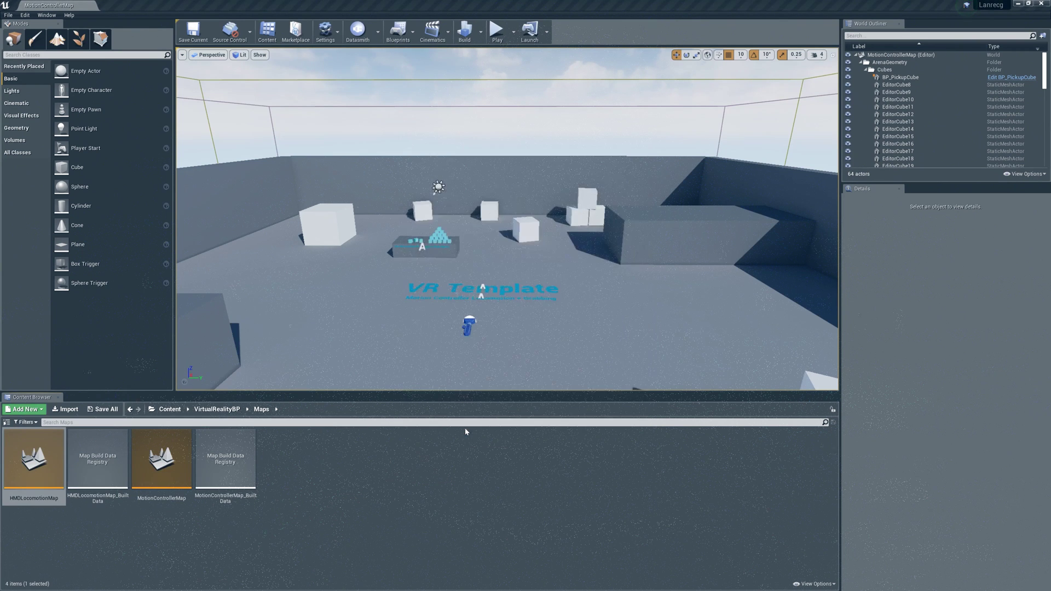
In Project Settings > Maps & Modes, set Editor Startup Map to MotionControllerMap.
left_click(24, 16)
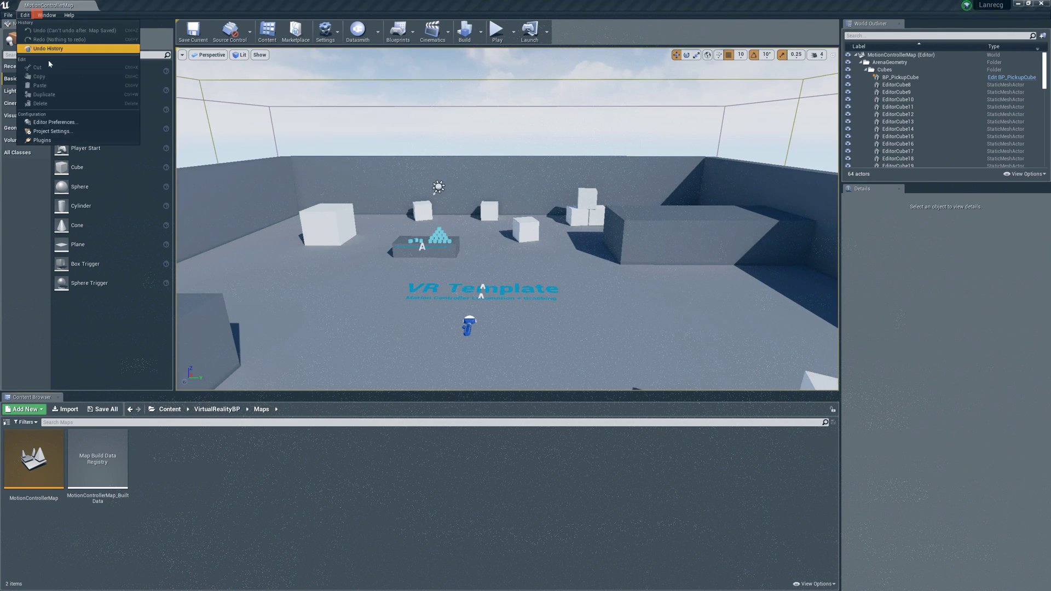
left_click(50, 131)
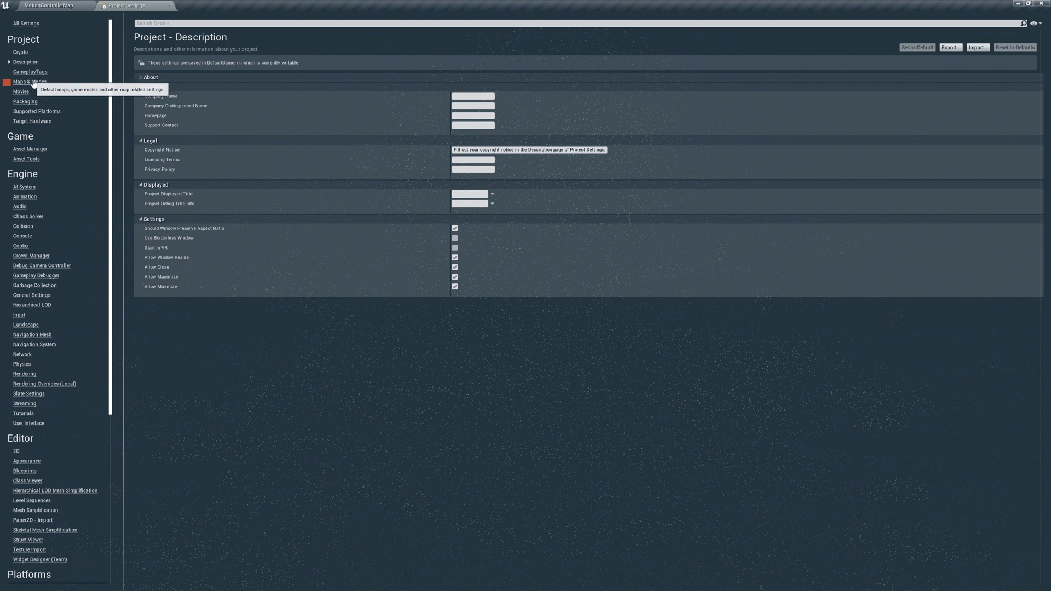
left_click(32, 83)
left_click(530, 131)
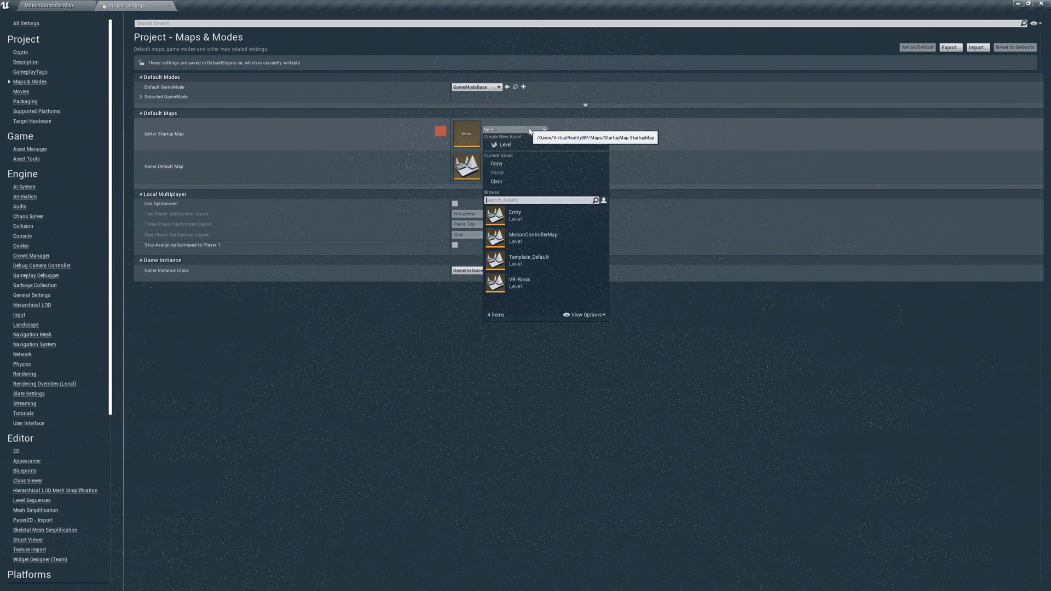
left_click(527, 238)
Set the Android Minimum and Target SDK Version to 25.
scroll(44, 372, "down", 5)
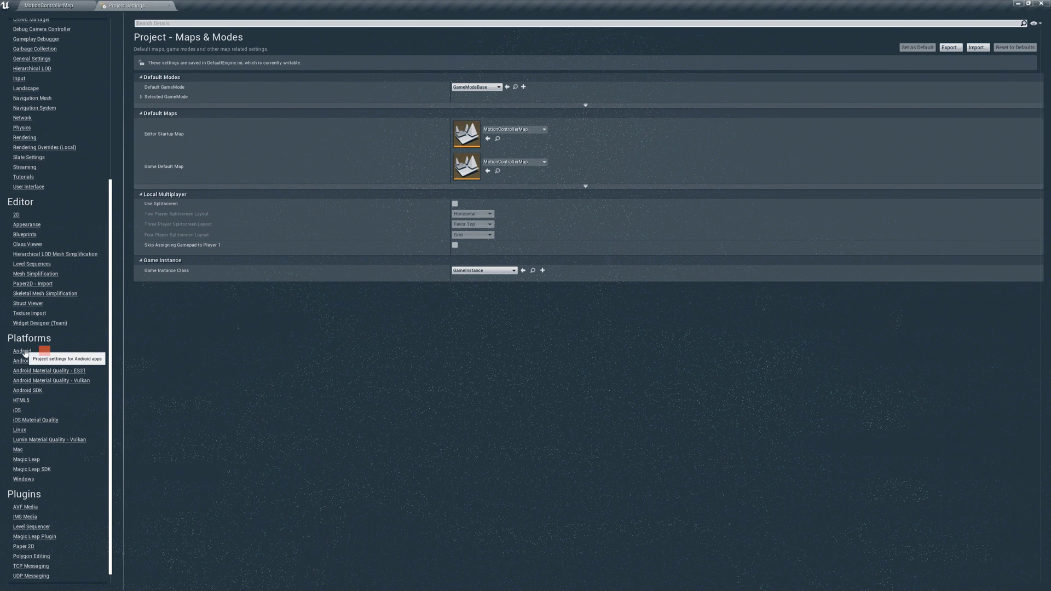
left_click(23, 351)
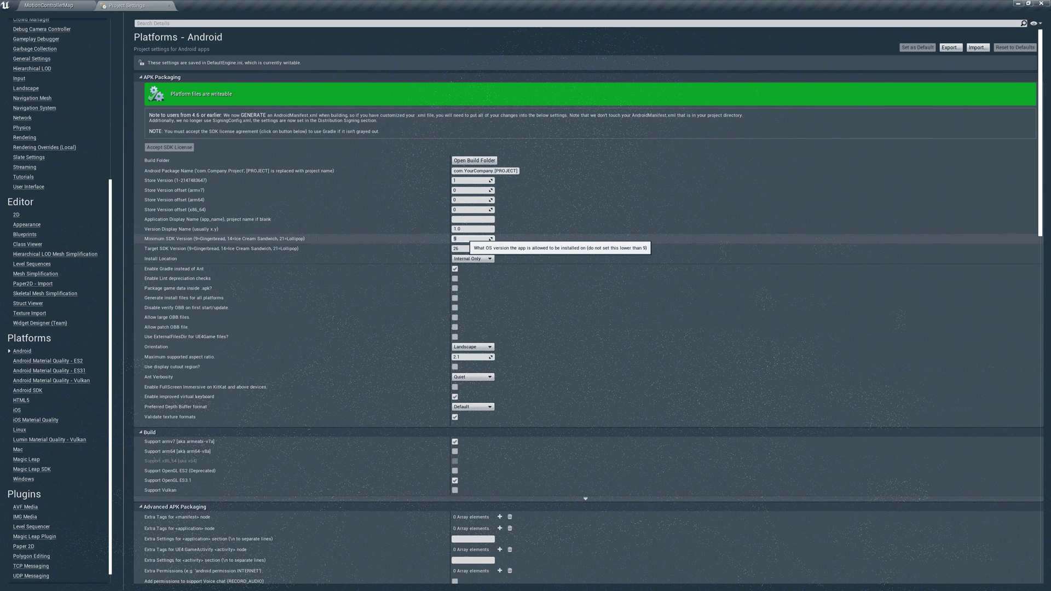
left_click(457, 248)
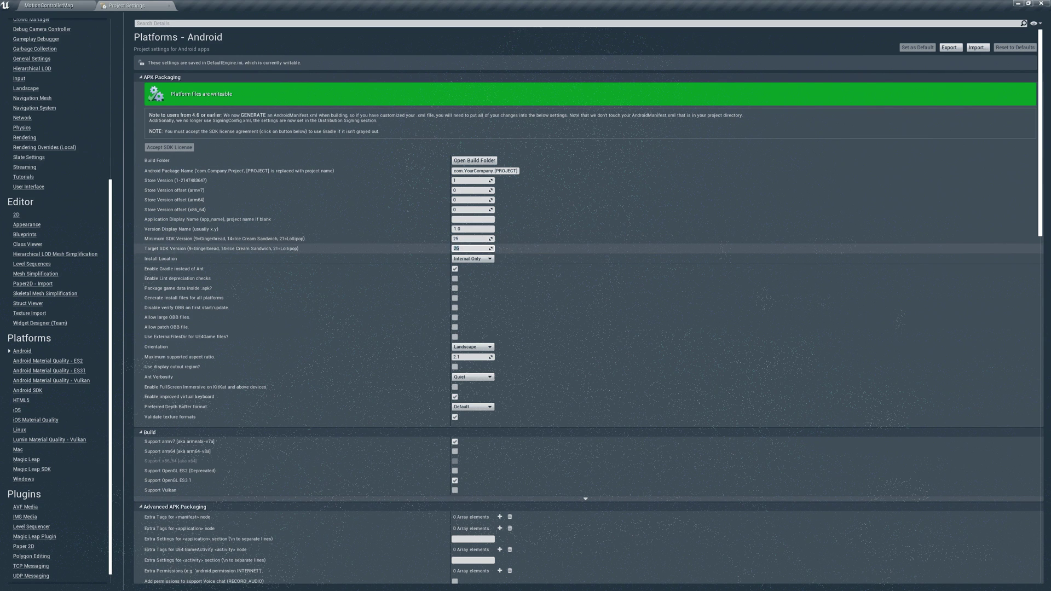
key("Return")
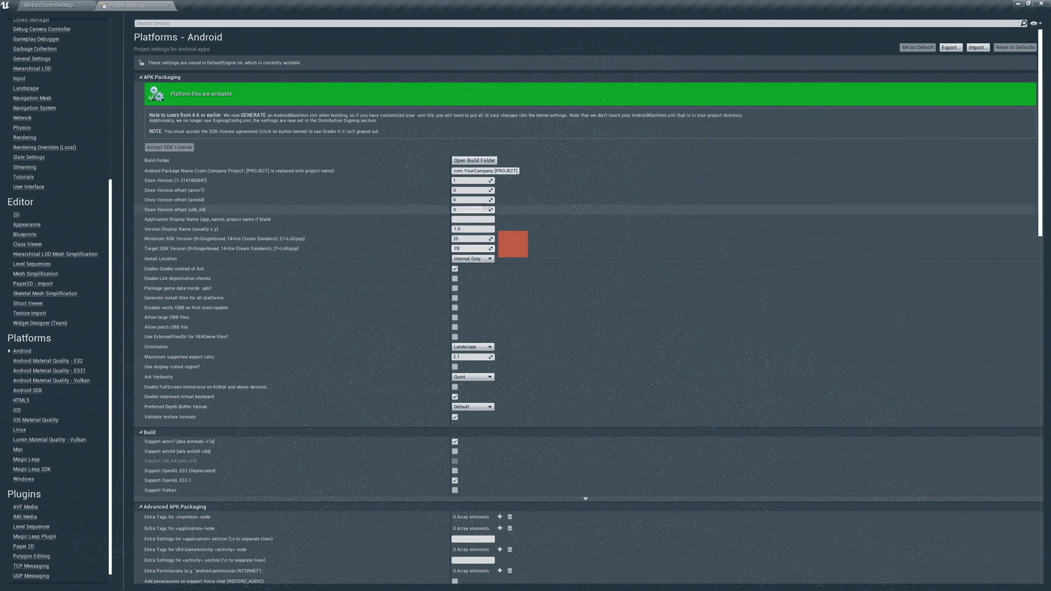
Add a Package for Oculus Mobile devices entry set to Oculus Quest.
scroll(315, 433, "down", 3)
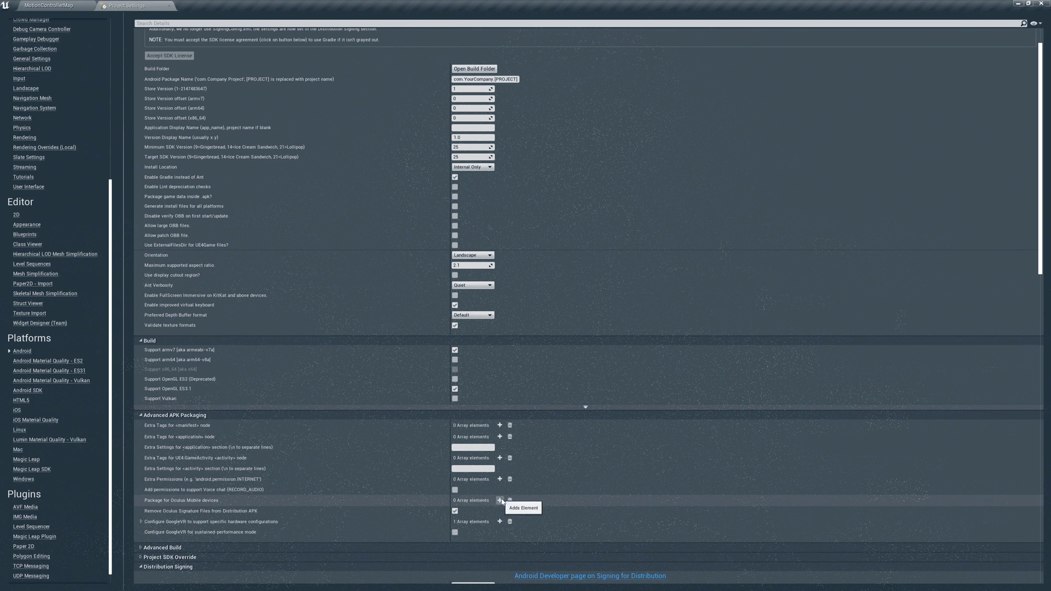
left_click(500, 501)
left_click(476, 512)
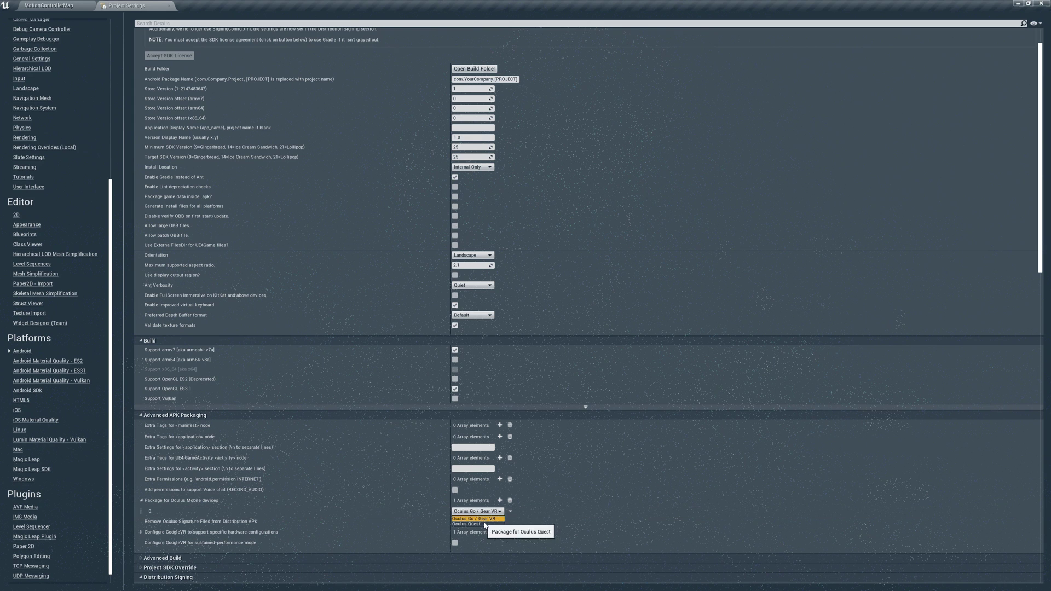
left_click(466, 524)
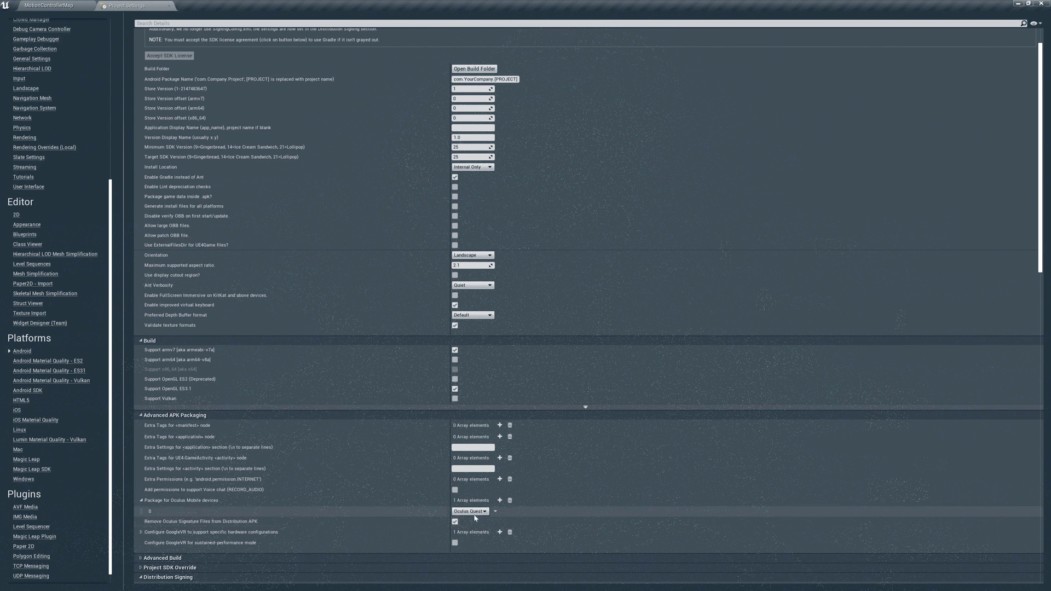
Close Project Settings and show the Launch devices list with the Quest headset selected.
left_click(169, 7)
left_click(546, 32)
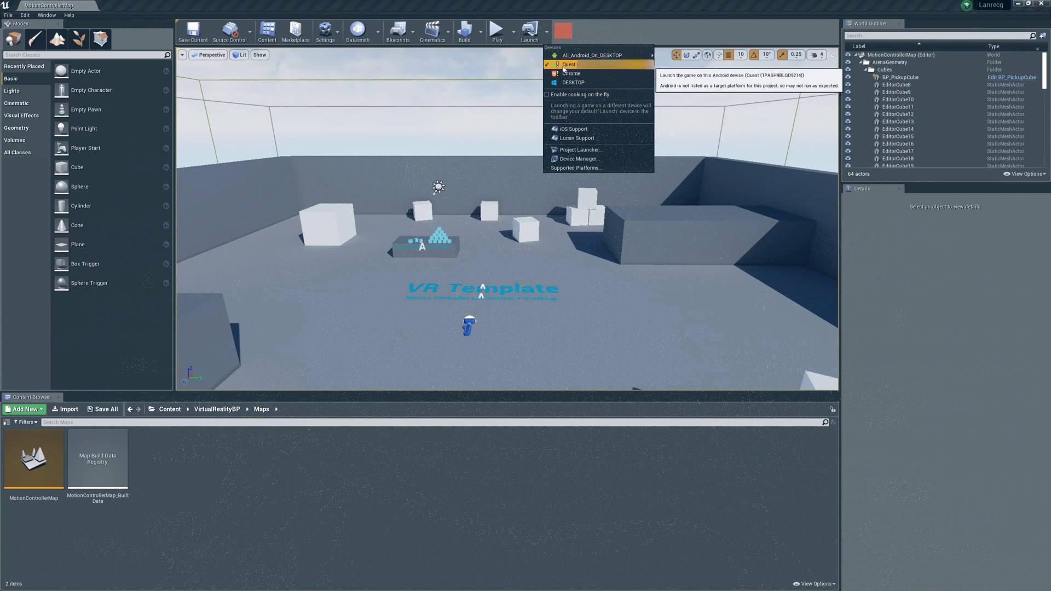
left_click(565, 167)
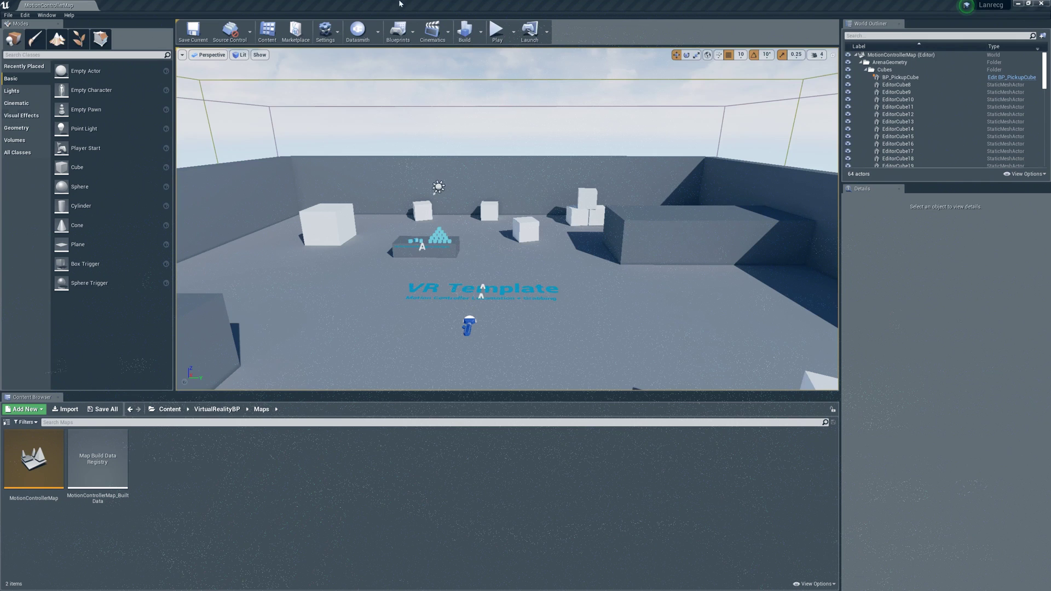
left_click(547, 32)
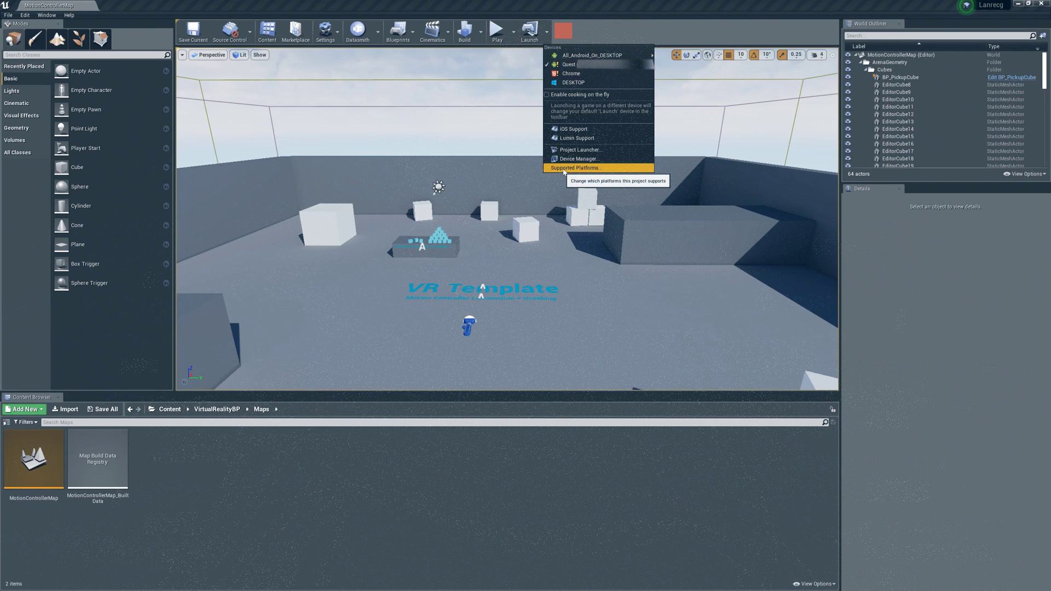
Confirm Android is ticked under Supported Platforms, then return to the Launch devices list.
left_click(564, 169)
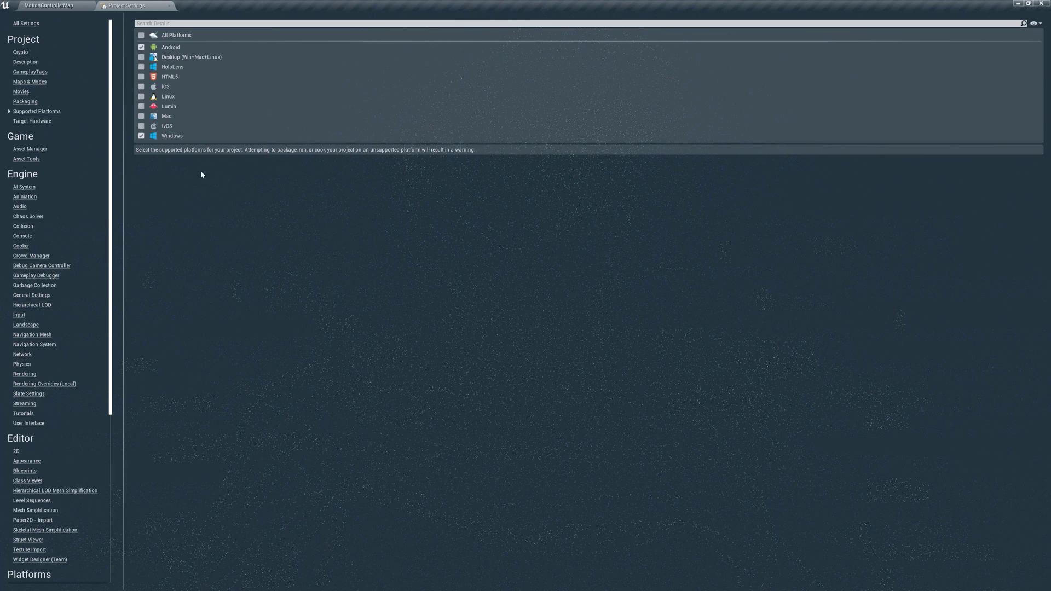
left_click(168, 6)
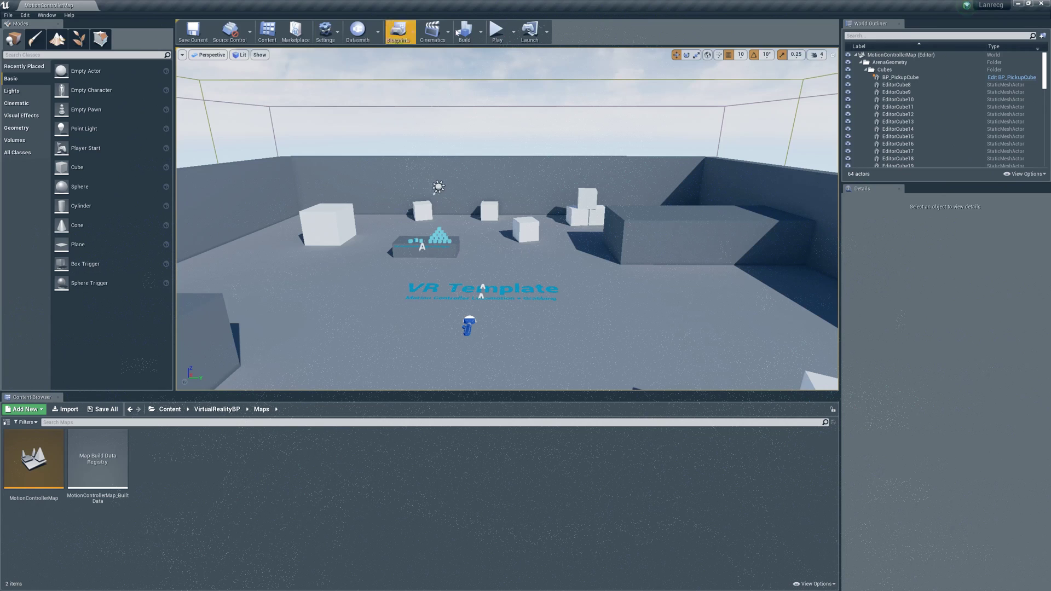
left_click(547, 31)
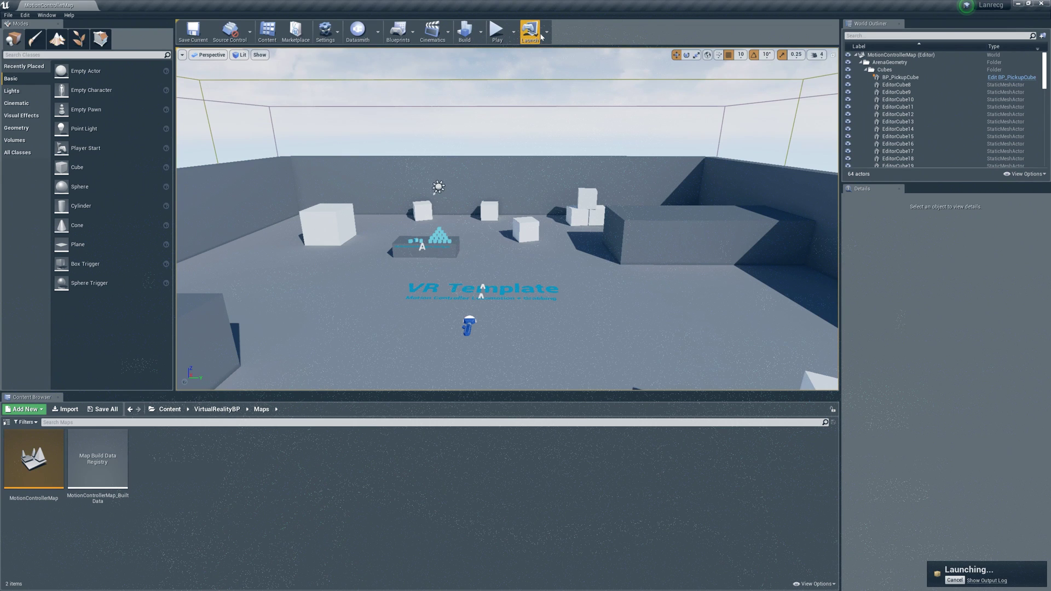
Launch the project on the Quest headset from the Launch dropdown.
left_click(547, 32)
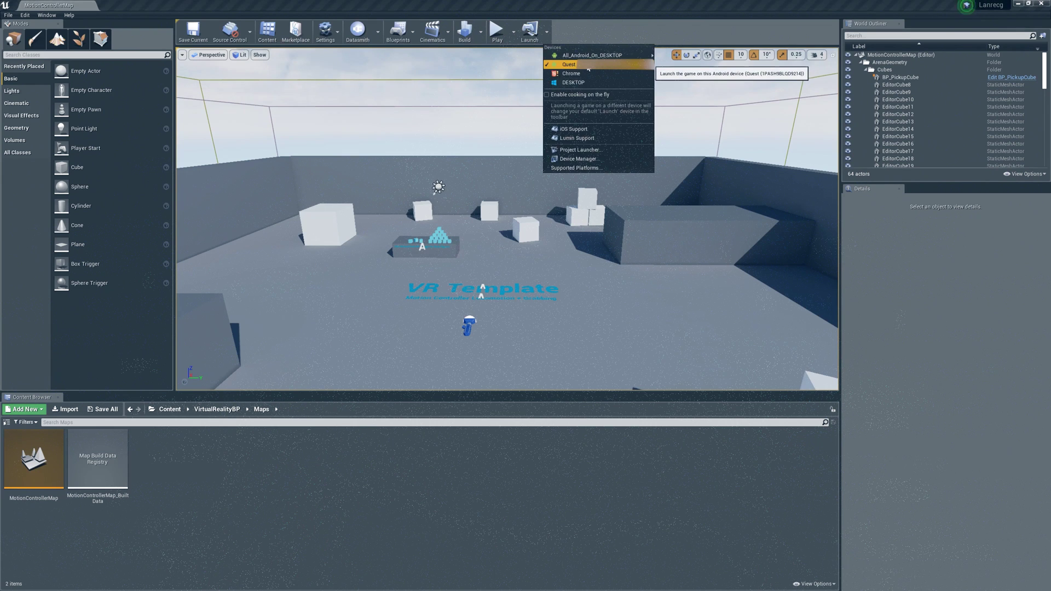
left_click(569, 65)
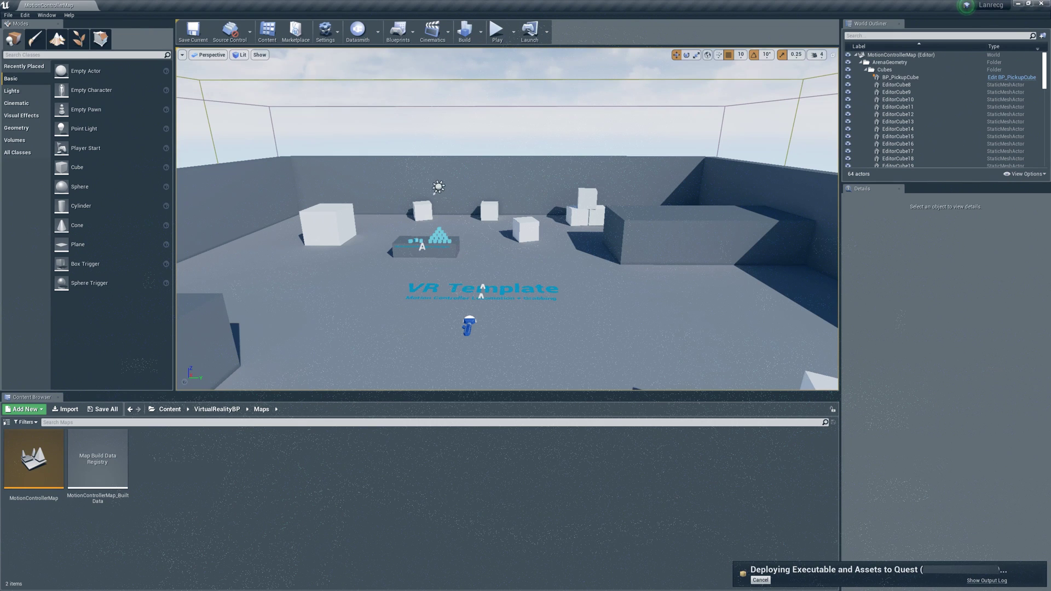